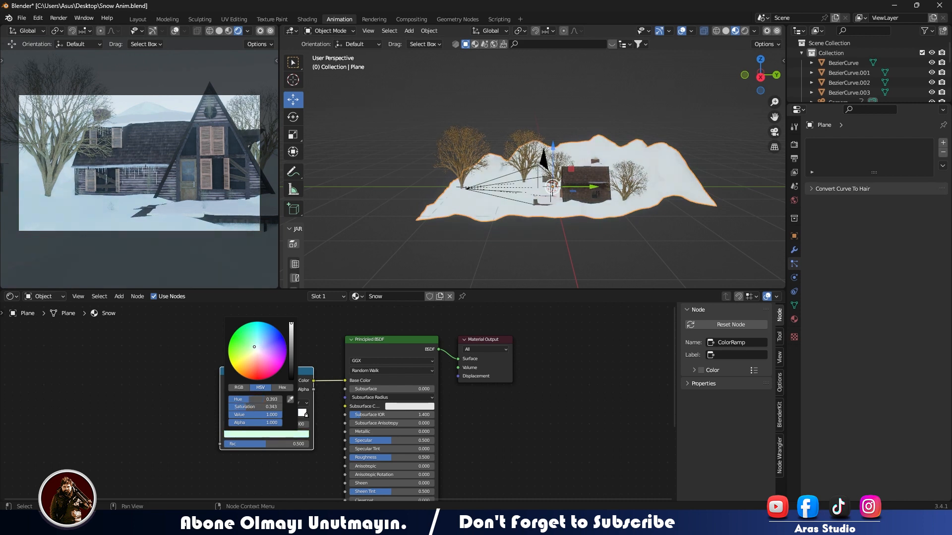
- Tint the first stop of the snow material's ColorRamp light blue
{"action": "scroll", "coordinate": [282, 347], "scroll_direction": "down", "scroll_amount": 6}
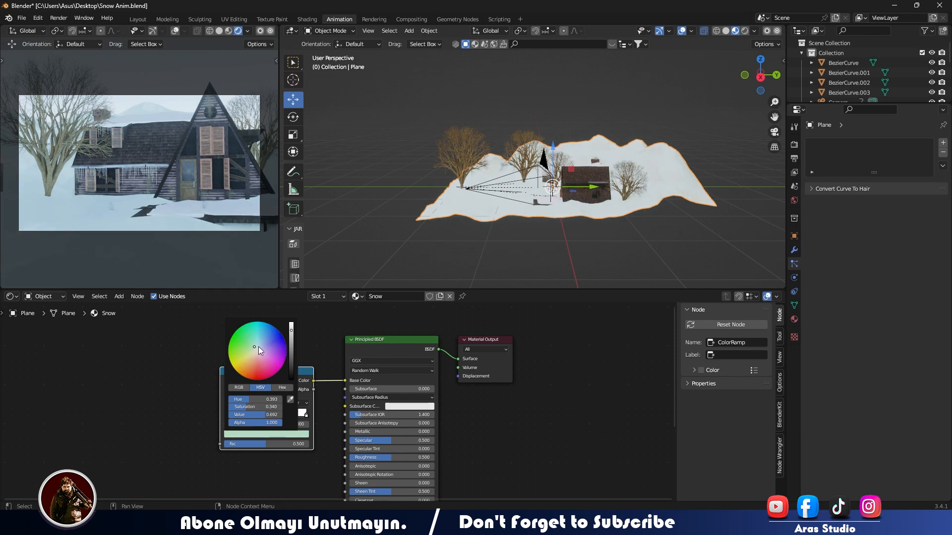
{"action": "scroll", "coordinate": [254, 342], "scroll_direction": "up", "scroll_amount": 6}
{"action": "left_click_drag", "start_coordinate": [259, 347], "coordinate": [259, 346]}
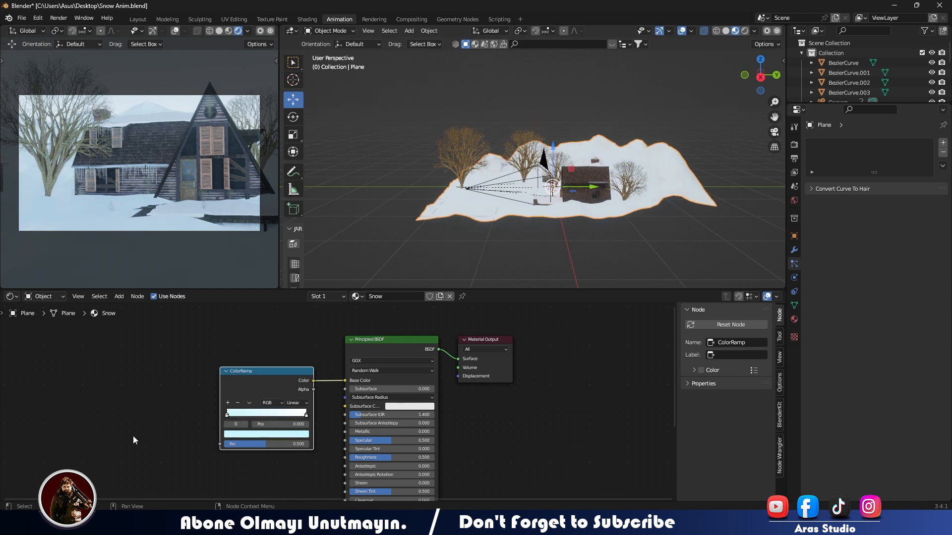
- Add a Mix node before the ColorRamp and set its data type to Color
{"action": "key", "text": "shift+a"}
{"action": "left_click", "coordinate": [162, 398]}
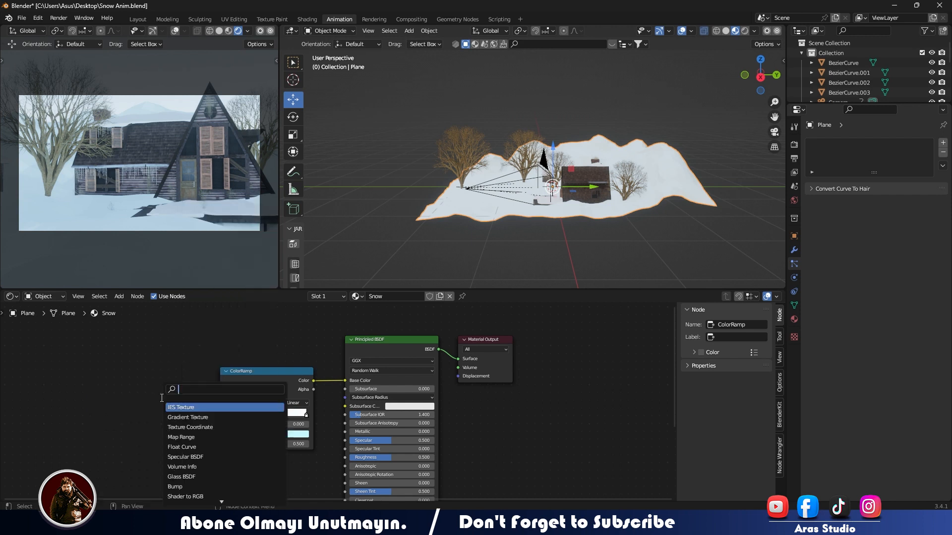
{"action": "type", "text": "mix"}
{"action": "key", "text": "Return"}
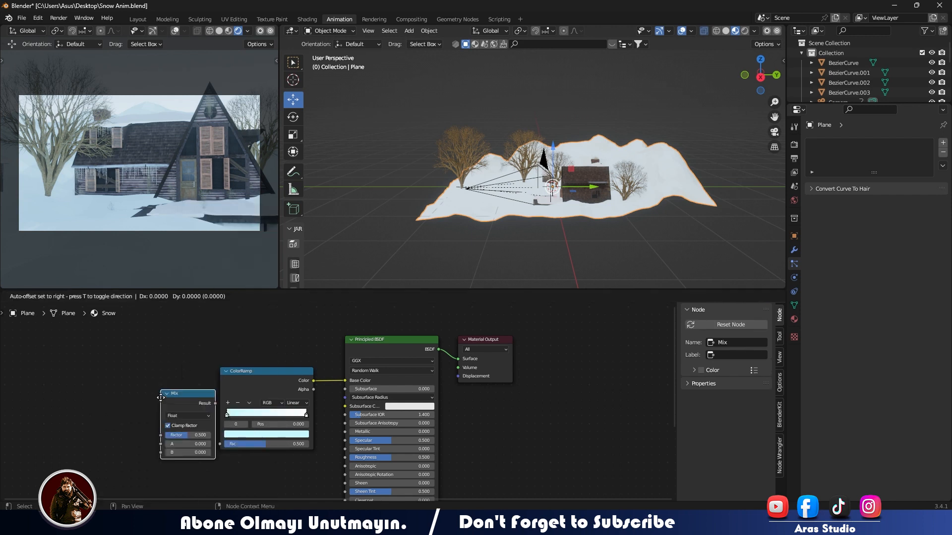
{"action": "left_click", "coordinate": [138, 397]}
{"action": "left_click", "coordinate": [170, 414]}
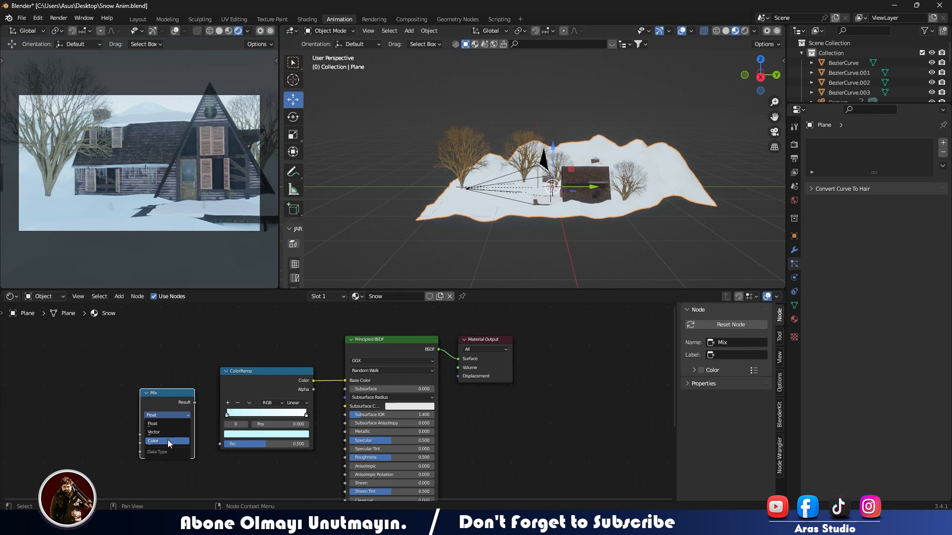
{"action": "left_click", "coordinate": [167, 440]}
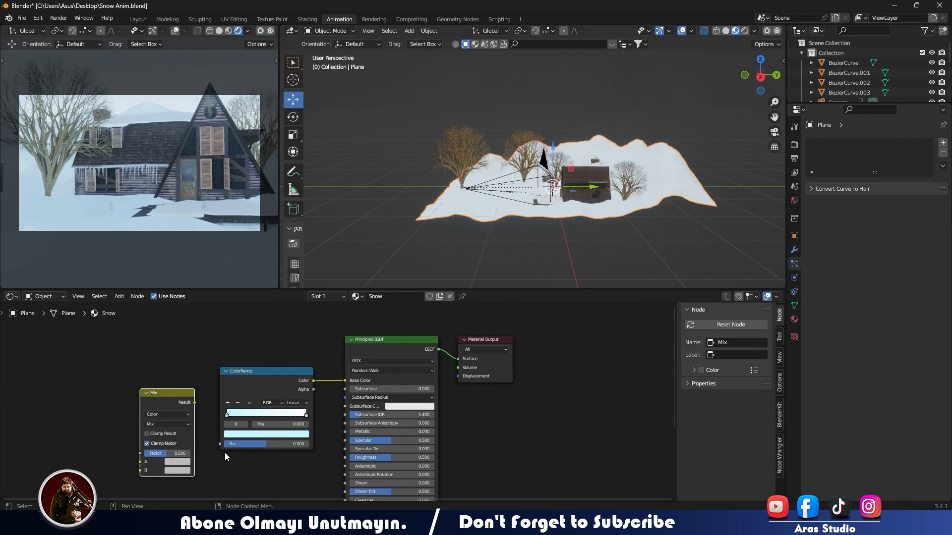
- Add a Noise Texture node before the Mix node and connect its Color output to the Mix A input
{"action": "scroll", "coordinate": [225, 453], "scroll_direction": "down", "scroll_amount": 2}
{"action": "middle_click_drag", "start_coordinate": [249, 421], "coordinate": [266, 400]}
{"action": "scroll", "coordinate": [198, 385], "scroll_direction": "up", "scroll_amount": 2}
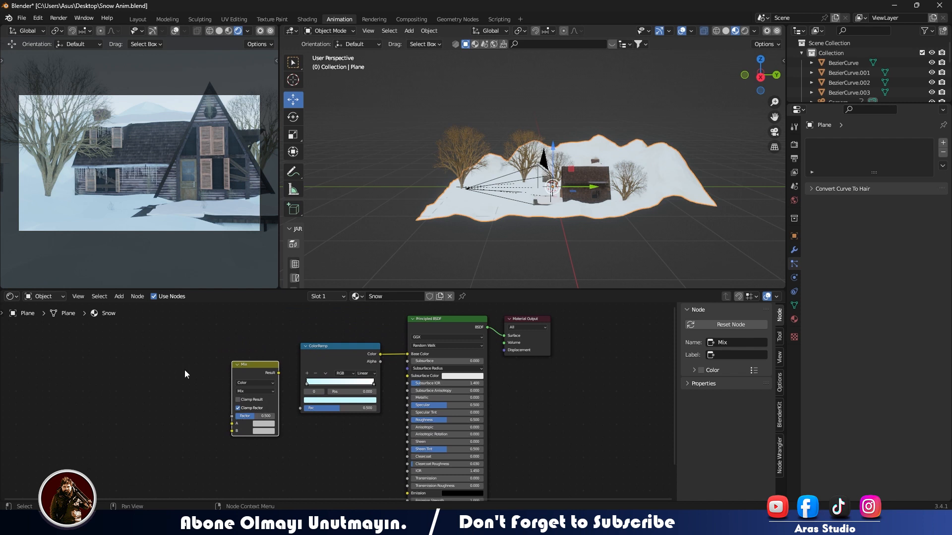
{"action": "key", "text": "shift+a"}
{"action": "type", "text": "nos"}
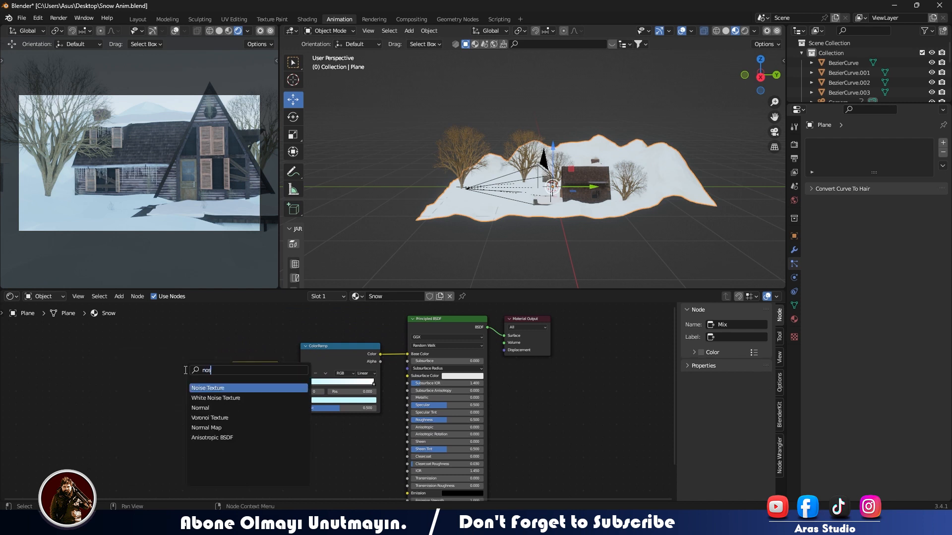
{"action": "key", "text": "Return"}
{"action": "left_click", "coordinate": [173, 392]}
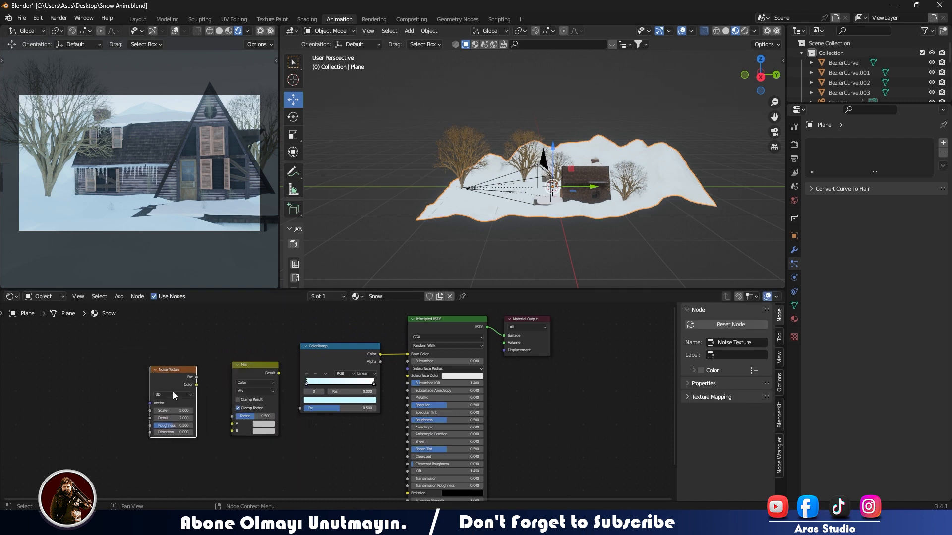
{"action": "scroll", "coordinate": [191, 391], "scroll_direction": "down", "scroll_amount": 1}
{"action": "middle_click_drag", "start_coordinate": [204, 377], "coordinate": [248, 358]}
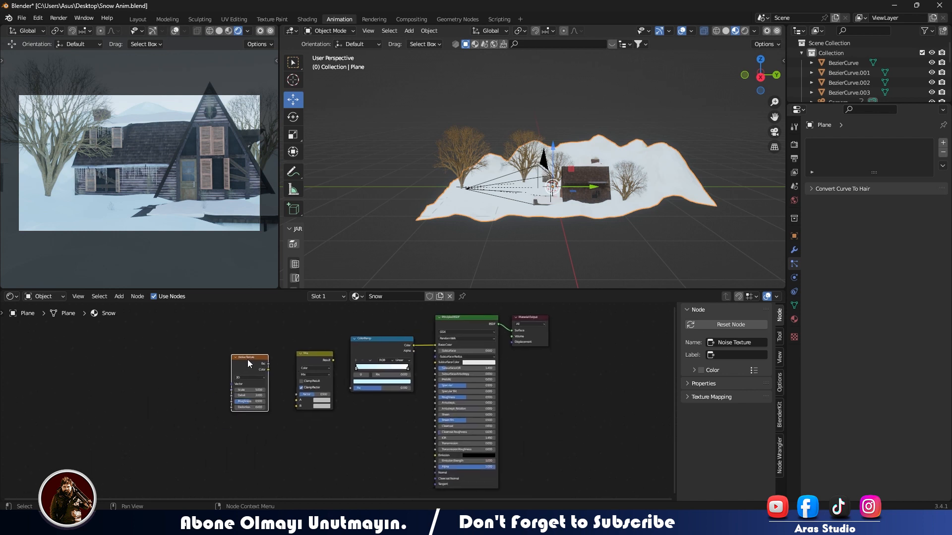
{"action": "left_click_drag", "start_coordinate": [246, 358], "coordinate": [296, 400]}
- Set the Noise Texture's Scale to 4
{"action": "scroll", "coordinate": [263, 399], "scroll_direction": "up", "scroll_amount": 13}
{"action": "middle_click_drag", "start_coordinate": [342, 437], "coordinate": [531, 501]}
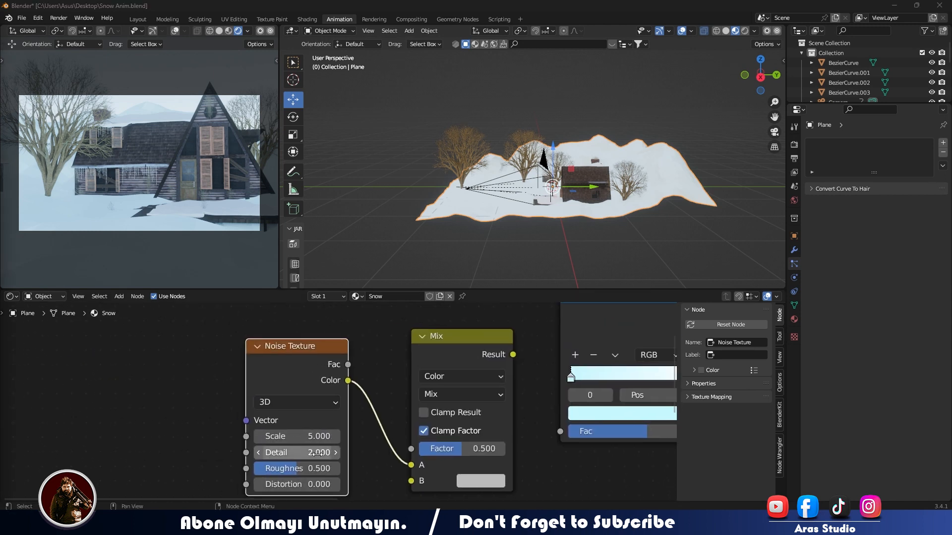
{"action": "left_click", "coordinate": [306, 437]}
{"action": "type", "text": "4"}
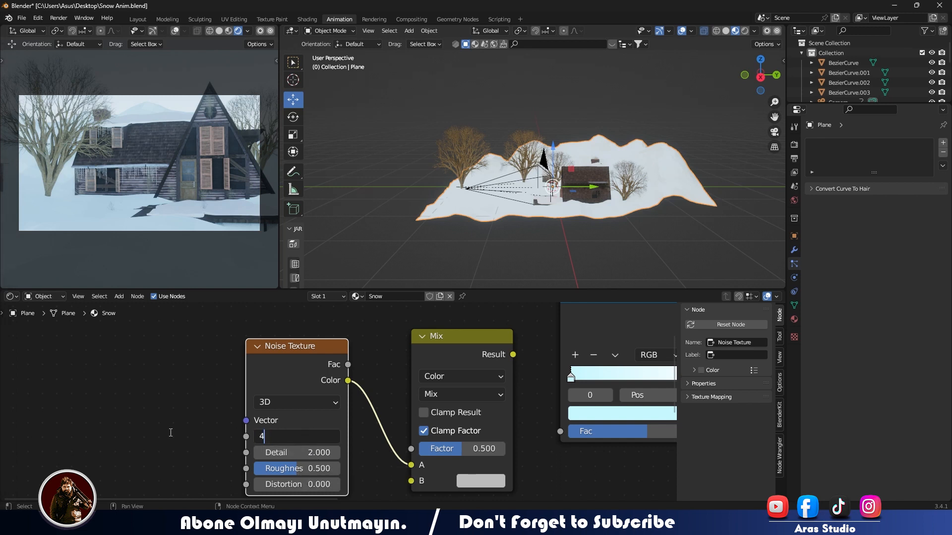
{"action": "key", "text": "Return"}
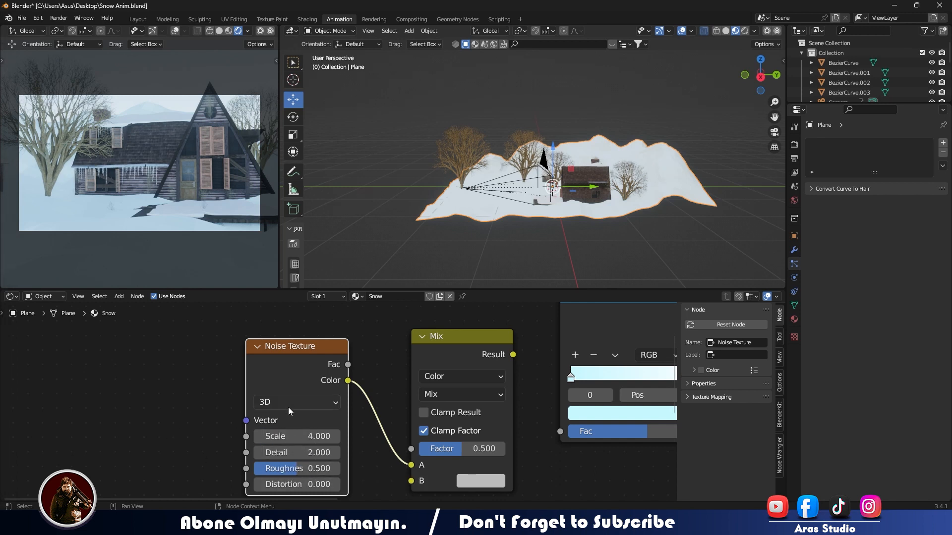
- Examine the snow surface around the house and trees in both 3D viewports
{"action": "scroll", "coordinate": [311, 381], "scroll_direction": "down", "scroll_amount": 3}
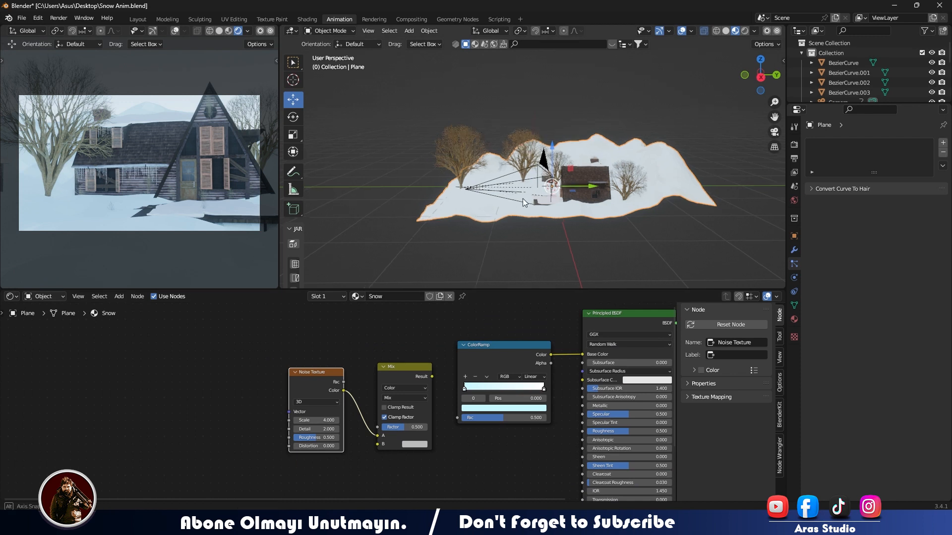
{"action": "middle_click_drag", "start_coordinate": [522, 199], "coordinate": [457, 212]}
{"action": "scroll", "coordinate": [462, 213], "scroll_direction": "up", "scroll_amount": 3}
{"action": "middle_click_drag", "start_coordinate": [397, 213], "coordinate": [381, 188]}
{"action": "mouse_move", "coordinate": [129, 160]}
{"action": "middle_mouse_down"}
{"action": "mouse_move", "coordinate": [120, 181]}
{"action": "mouse_move", "coordinate": [129, 157]}
{"action": "middle_mouse_up"}
{"action": "scroll", "coordinate": [136, 189], "scroll_direction": "up", "scroll_amount": 4}
{"action": "scroll", "coordinate": [135, 225], "scroll_direction": "down", "scroll_amount": 3}
{"action": "middle_click_drag", "start_coordinate": [135, 225], "coordinate": [182, 156]}
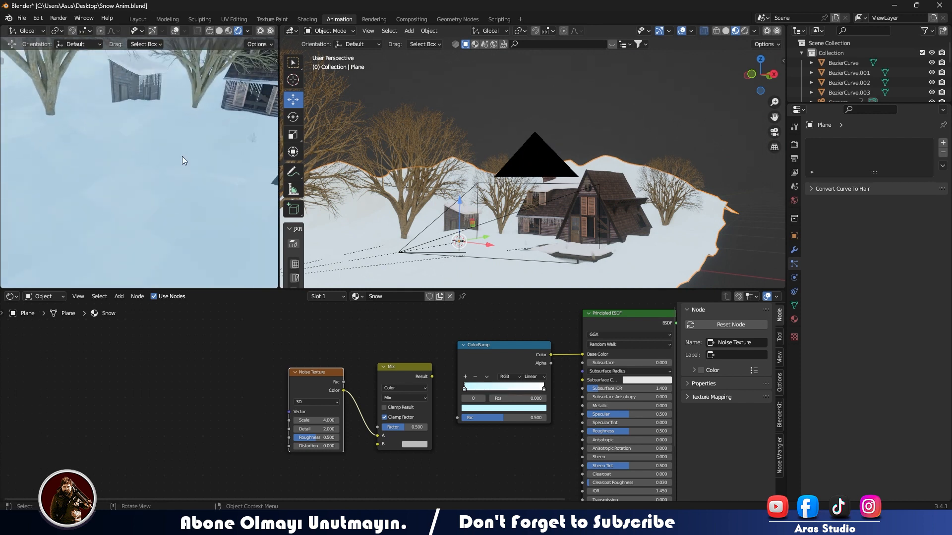
- Duplicate the Noise Texture node below the original and connect the copy's Fac output to the Mix B input
{"action": "scroll", "coordinate": [360, 399], "scroll_direction": "down", "scroll_amount": 5}
{"action": "middle_click_drag", "start_coordinate": [360, 399], "coordinate": [353, 340]}
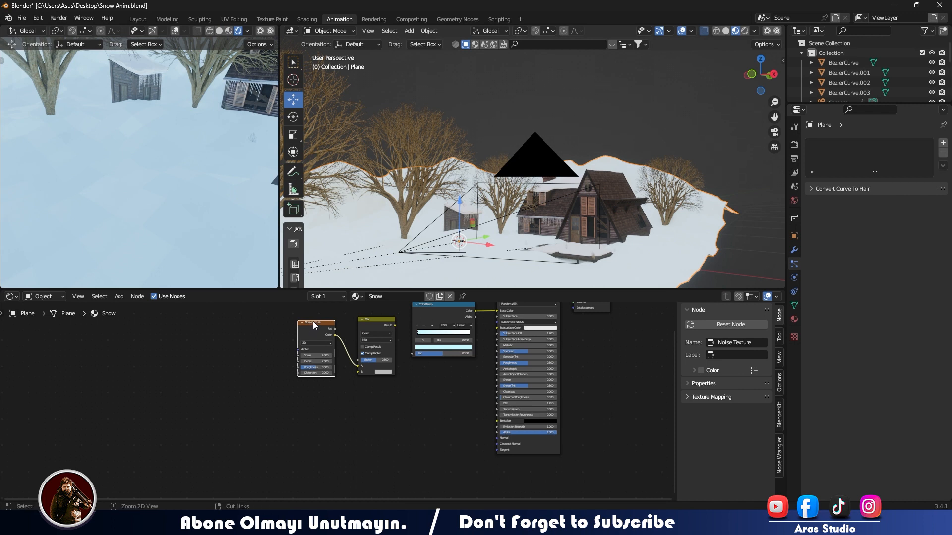
{"action": "key", "text": "shift+d"}
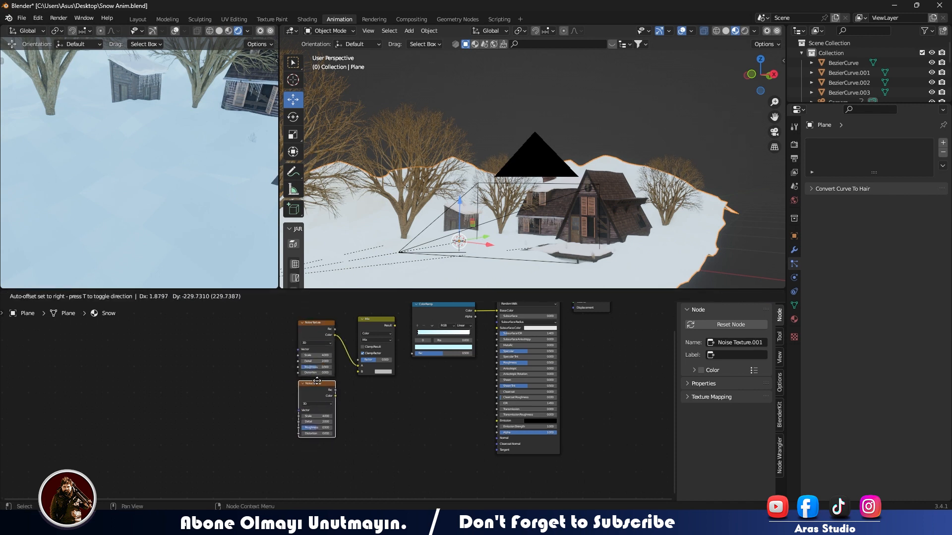
{"action": "left_click", "coordinate": [316, 385]}
{"action": "left_click_drag", "start_coordinate": [334, 393], "coordinate": [358, 372]}
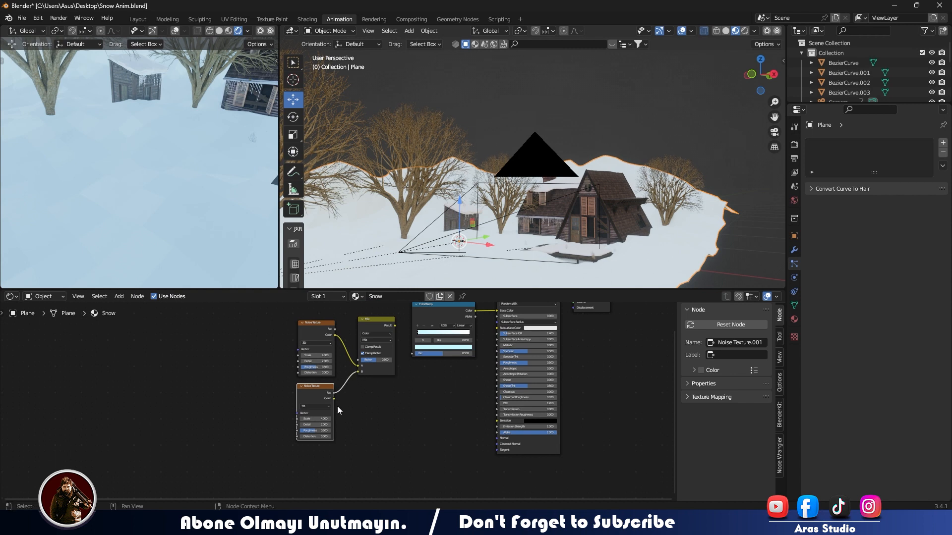
- Set the duplicated Noise Texture's Scale to 500, Detail to 0 and Roughness to 0
{"action": "scroll", "coordinate": [338, 406], "scroll_direction": "up", "scroll_amount": 5}
{"action": "left_click", "coordinate": [288, 440]}
{"action": "type", "text": "500"}
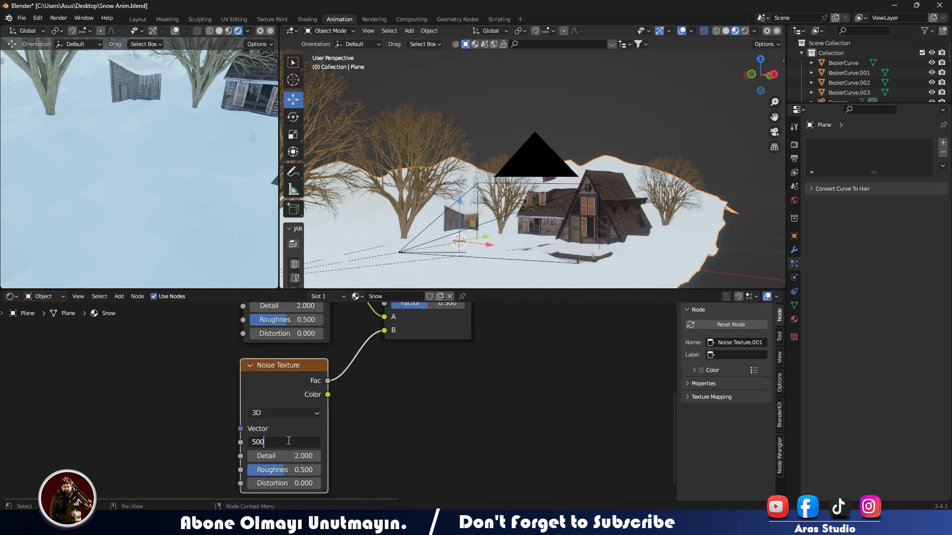
{"action": "key", "text": "Return"}
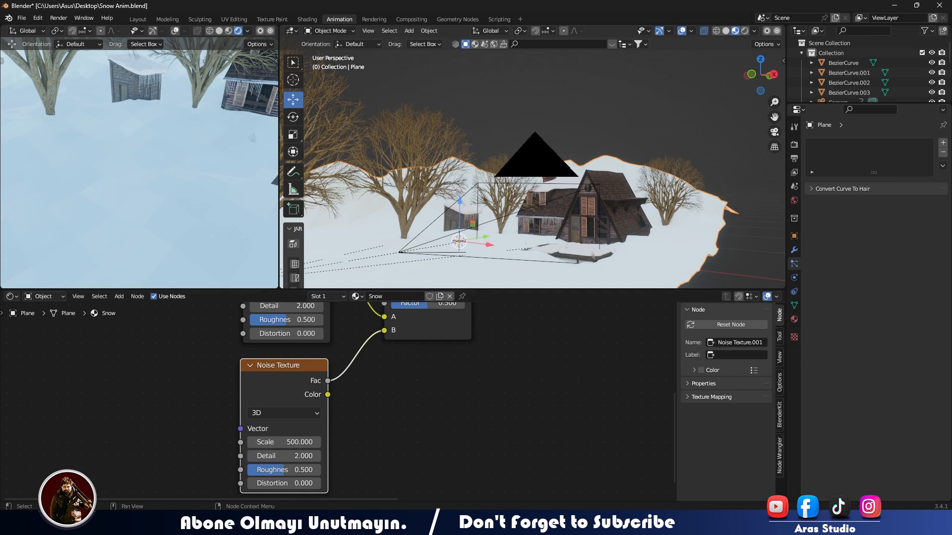
{"action": "left_click", "coordinate": [300, 457]}
{"action": "type", "text": "0"}
{"action": "key", "text": "Return"}
{"action": "left_click", "coordinate": [308, 471]}
{"action": "type", "text": "0"}
{"action": "key", "text": "Return"}
{"action": "left_click", "coordinate": [99, 403]}
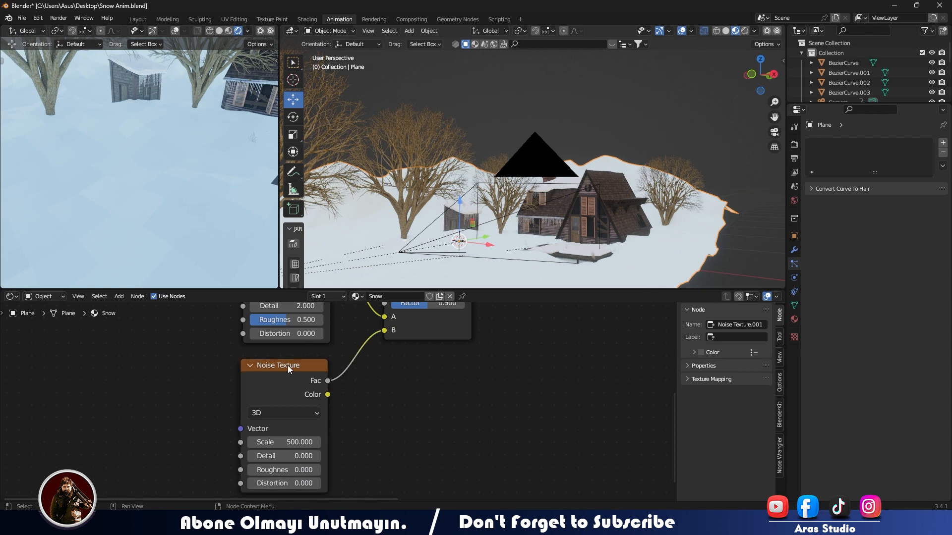
{"action": "scroll", "coordinate": [338, 399], "scroll_direction": "down", "scroll_amount": 5}
{"action": "middle_click_drag", "start_coordinate": [147, 183], "coordinate": [204, 216]}
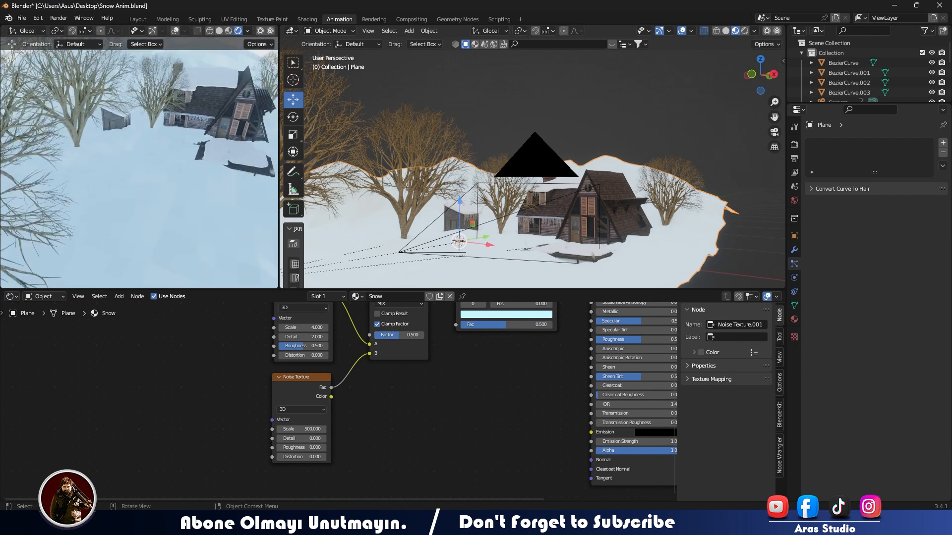
{"action": "scroll", "coordinate": [228, 400], "scroll_direction": "down", "scroll_amount": 4}
{"action": "middle_click_drag", "start_coordinate": [216, 377], "coordinate": [255, 423]}
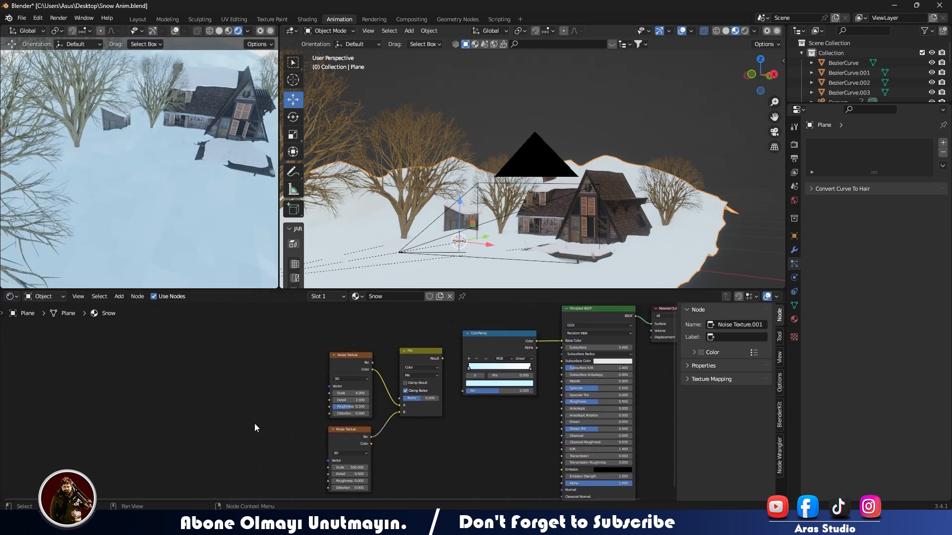
{"action": "key", "text": "shift+a"}
{"action": "left_click", "coordinate": [257, 388]}
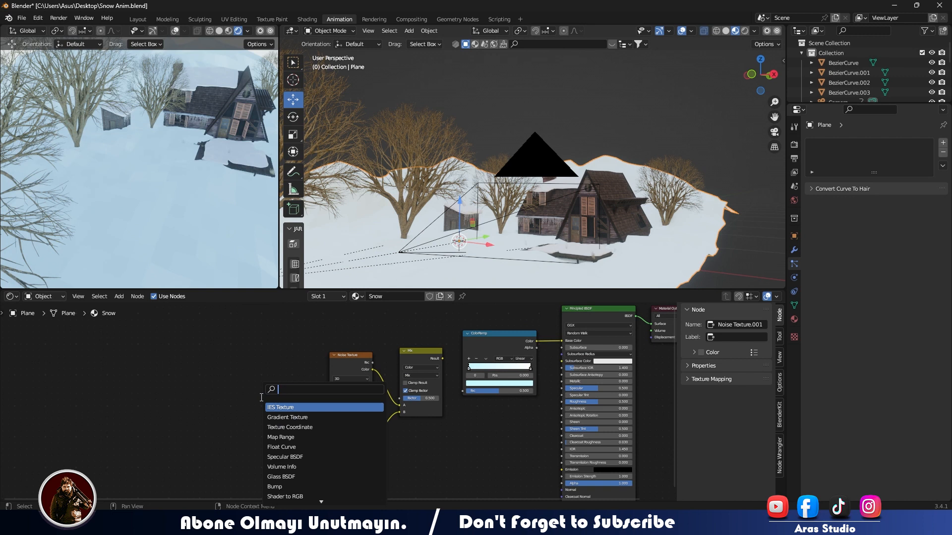
{"action": "type", "text": "MAP"}
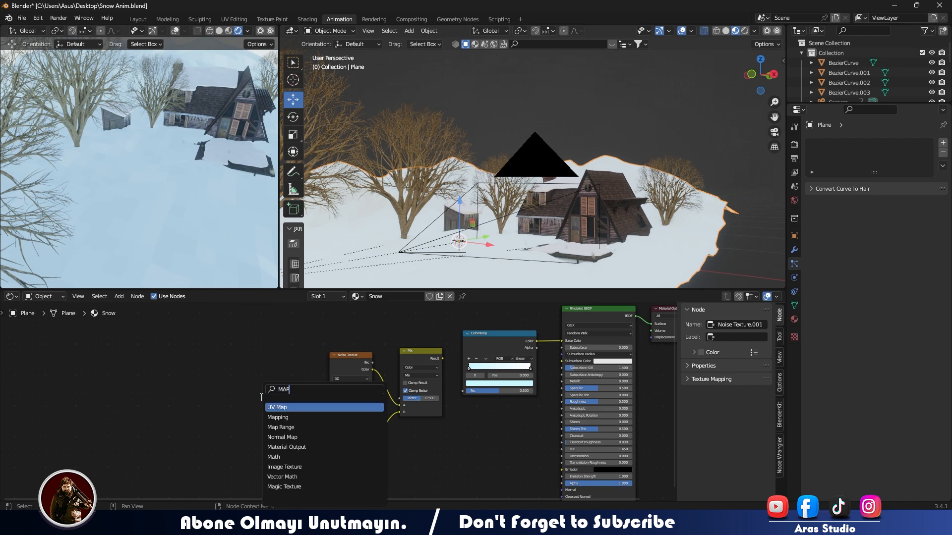
{"action": "key", "text": "Return"}
{"action": "key", "text": "Escape"}
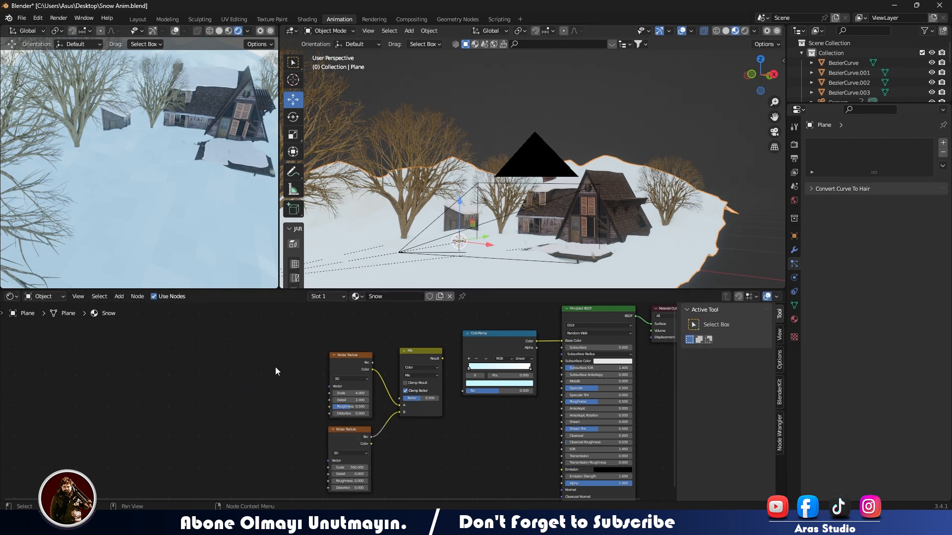
- Add a Mapping node before the two Noise Texture nodes
{"action": "key", "text": "shift+a"}
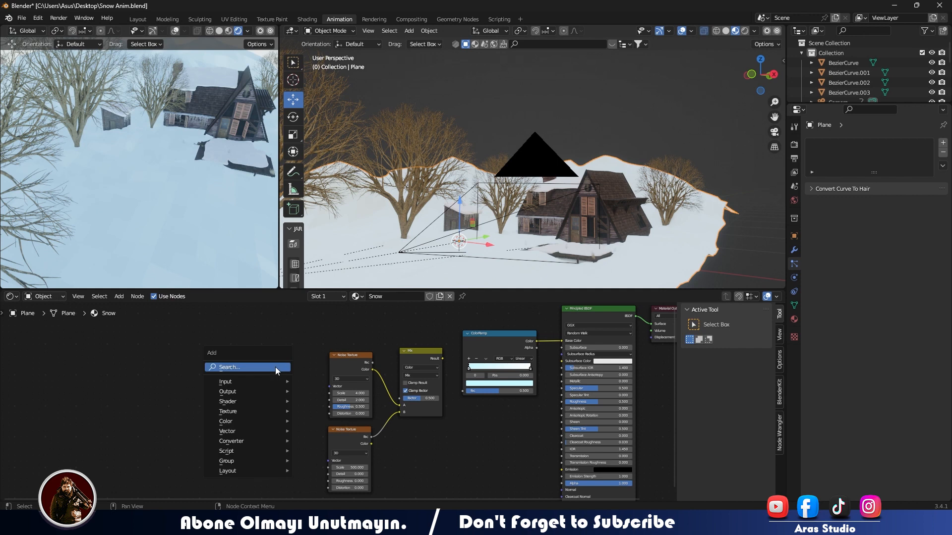
{"action": "left_click", "coordinate": [275, 367]}
{"action": "type", "text": "map"}
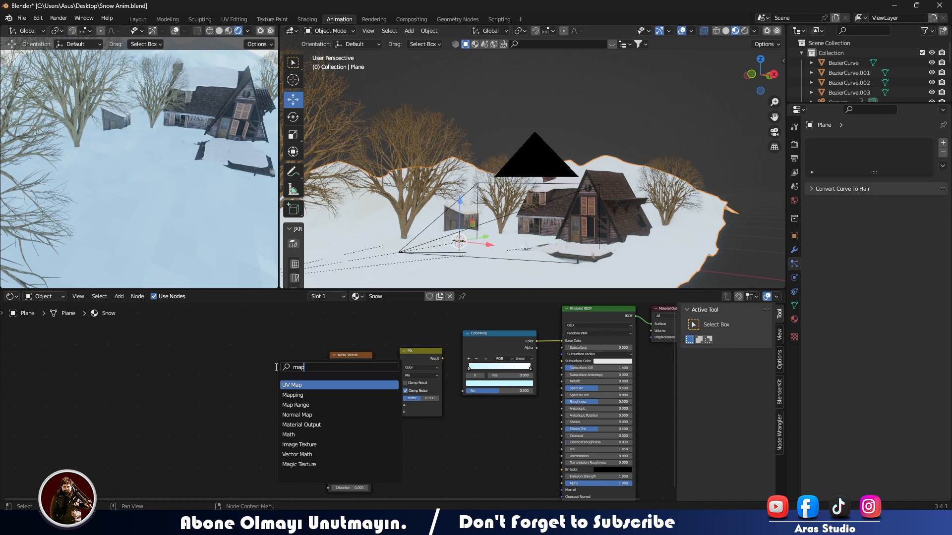
{"action": "left_click", "coordinate": [312, 395]}
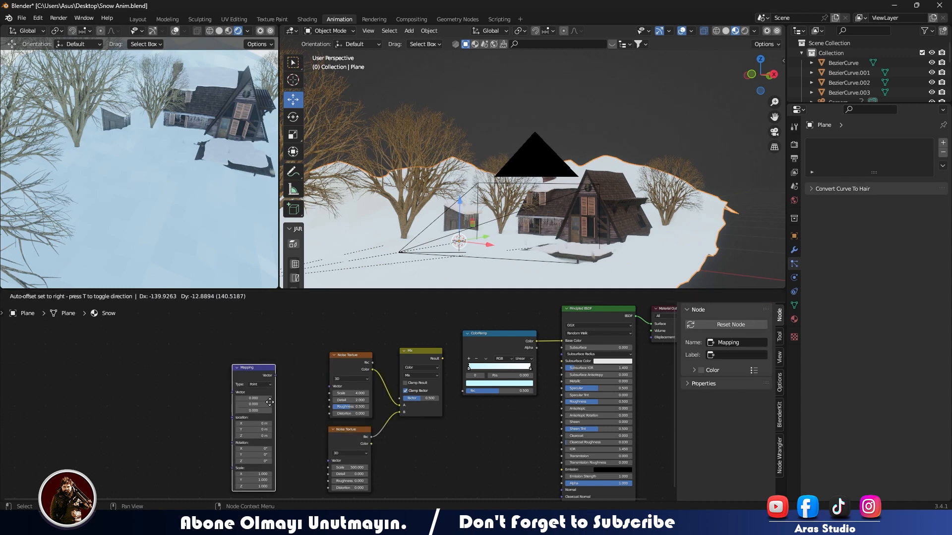
{"action": "left_click", "coordinate": [269, 402]}
- Add a Texture Coordinate node before the Mapping node
{"action": "key", "text": "shift+a"}
{"action": "type", "text": "tex"}
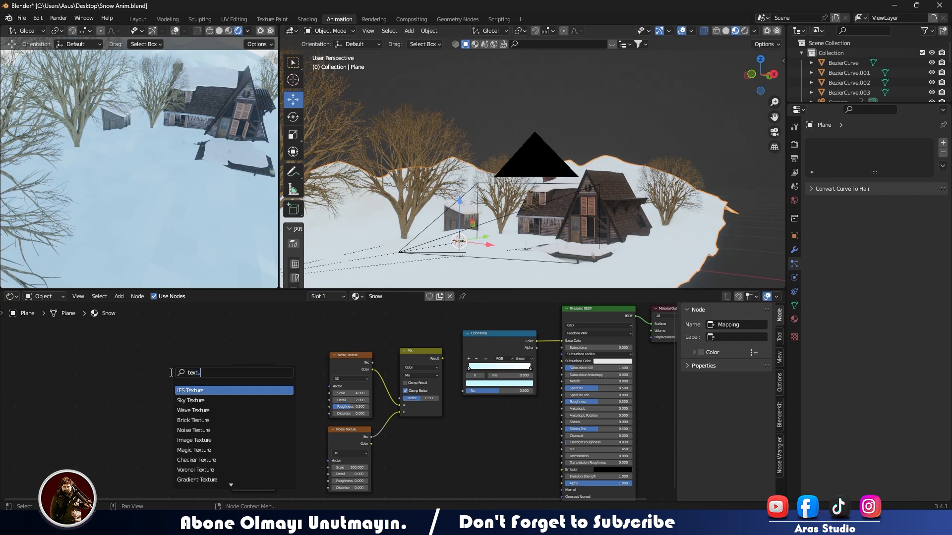
{"action": "type", "text": "tu"}
{"action": "key", "text": "BackSpace"}
{"action": "key", "text": "BackSpace"}
{"action": "key", "text": "BackSpace"}
{"action": "key", "text": "BackSpace"}
{"action": "key", "text": "BackSpace"}
{"action": "type", "text": "coor"}
{"action": "key", "text": "Return"}
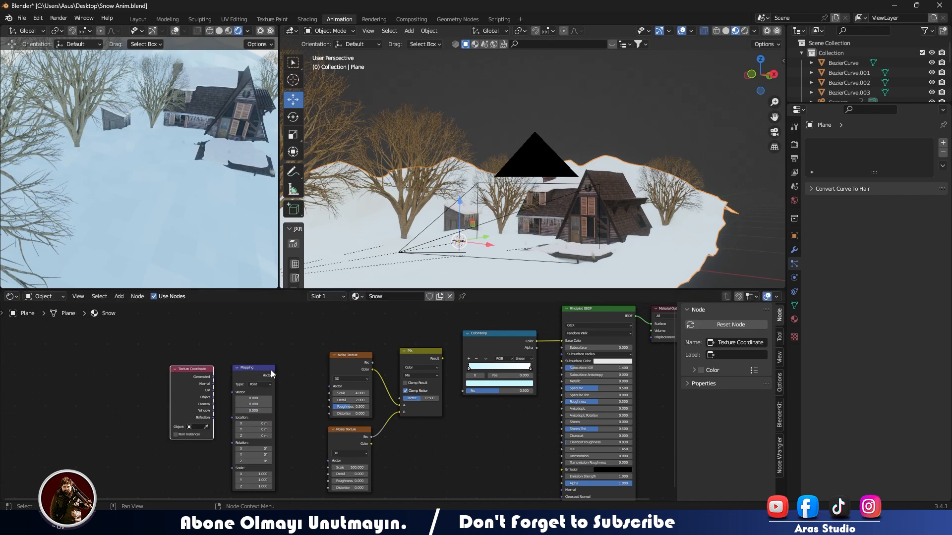
- Connect the Mapping Vector output to both Noise Texture Vector inputs and the Texture Coordinate Object output to the Mapping Vector input
{"action": "left_click_drag", "start_coordinate": [272, 375], "coordinate": [328, 460]}
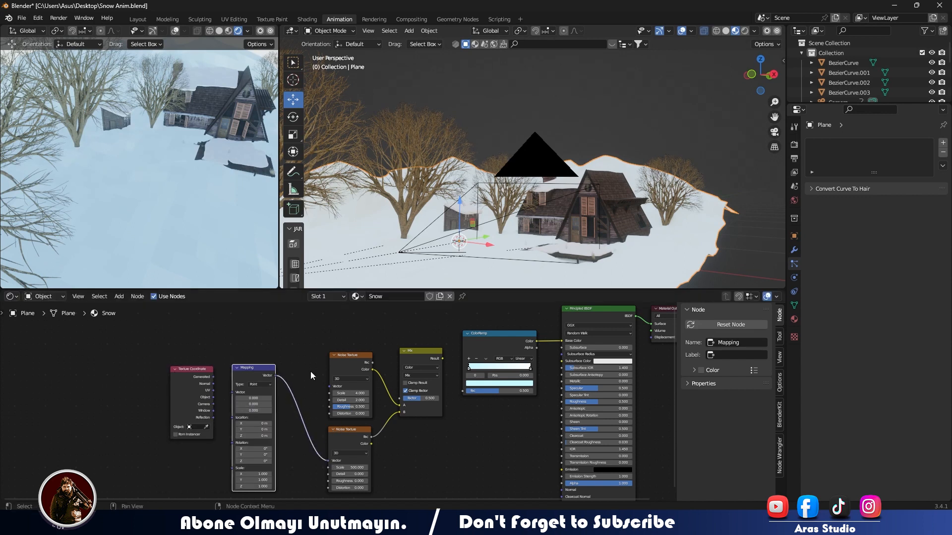
{"action": "left_click_drag", "start_coordinate": [273, 376], "coordinate": [330, 386]}
{"action": "scroll", "coordinate": [220, 402], "scroll_direction": "up", "scroll_amount": 3}
{"action": "left_click_drag", "start_coordinate": [123, 394], "coordinate": [155, 386]}
- Switch the camera-side viewport to Material Preview shading and shade the snow ground plane smooth
{"action": "scroll", "coordinate": [213, 210], "scroll_direction": "down", "scroll_amount": 5}
{"action": "middle_click_drag", "start_coordinate": [213, 210], "coordinate": [222, 187]}
{"action": "scroll", "coordinate": [210, 195], "scroll_direction": "down", "scroll_amount": 4}
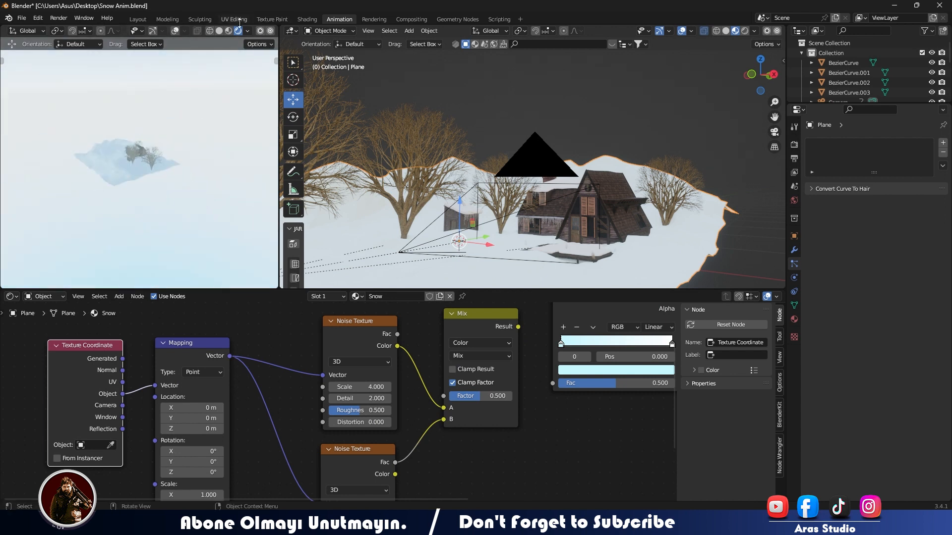
{"action": "left_click", "coordinate": [228, 30]}
{"action": "scroll", "coordinate": [163, 180], "scroll_direction": "up", "scroll_amount": 8}
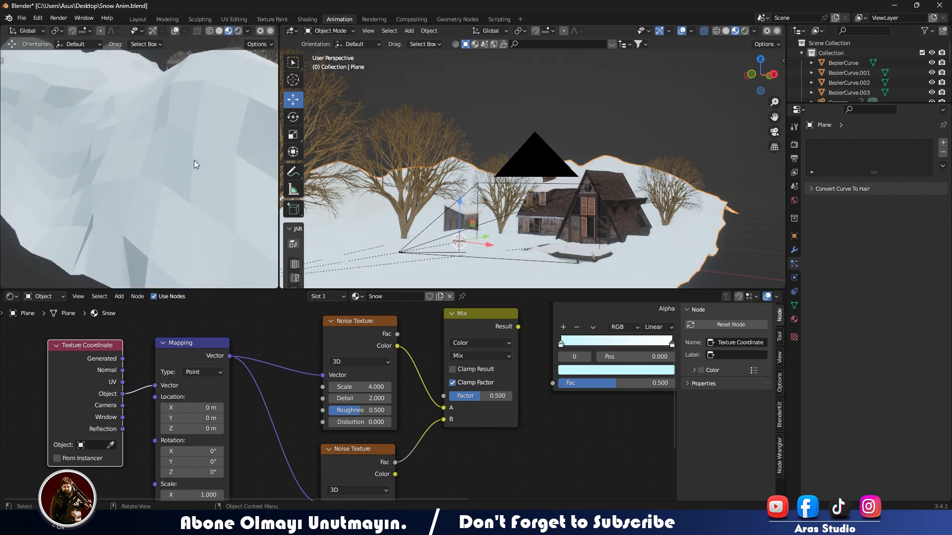
{"action": "scroll", "coordinate": [188, 164], "scroll_direction": "down", "scroll_amount": 5}
{"action": "right_click", "coordinate": [52, 167]}
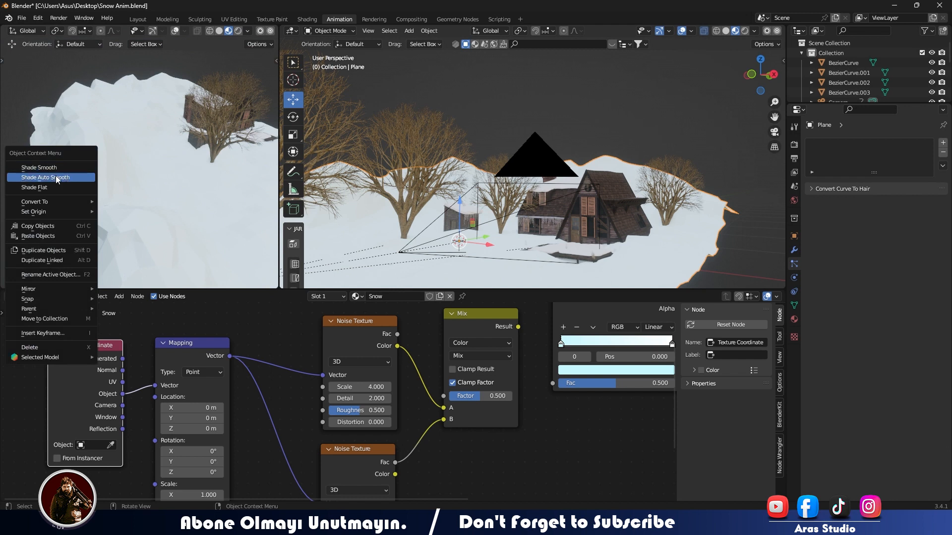
{"action": "left_click", "coordinate": [39, 168]}
- Set the preview viewport back to Rendered shading and return it to the scene camera view
{"action": "scroll", "coordinate": [142, 206], "scroll_direction": "down", "scroll_amount": 6}
{"action": "mouse_move", "coordinate": [67, 192]}
{"action": "middle_mouse_down"}
{"action": "mouse_move", "coordinate": [150, 213]}
{"action": "mouse_move", "coordinate": [130, 171]}
{"action": "mouse_move", "coordinate": [193, 163]}
{"action": "middle_mouse_up"}
{"action": "scroll", "coordinate": [151, 211], "scroll_direction": "up", "scroll_amount": 8}
{"action": "scroll", "coordinate": [130, 171], "scroll_direction": "down", "scroll_amount": 7}
{"action": "left_click", "coordinate": [238, 31]}
{"action": "scroll", "coordinate": [192, 202], "scroll_direction": "down", "scroll_amount": 3}
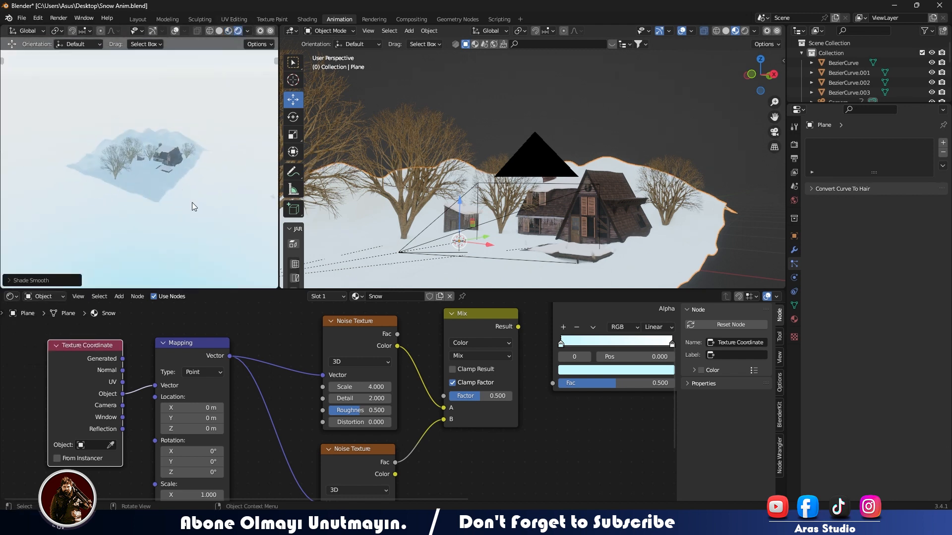
{"action": "key", "text": "KP_0"}
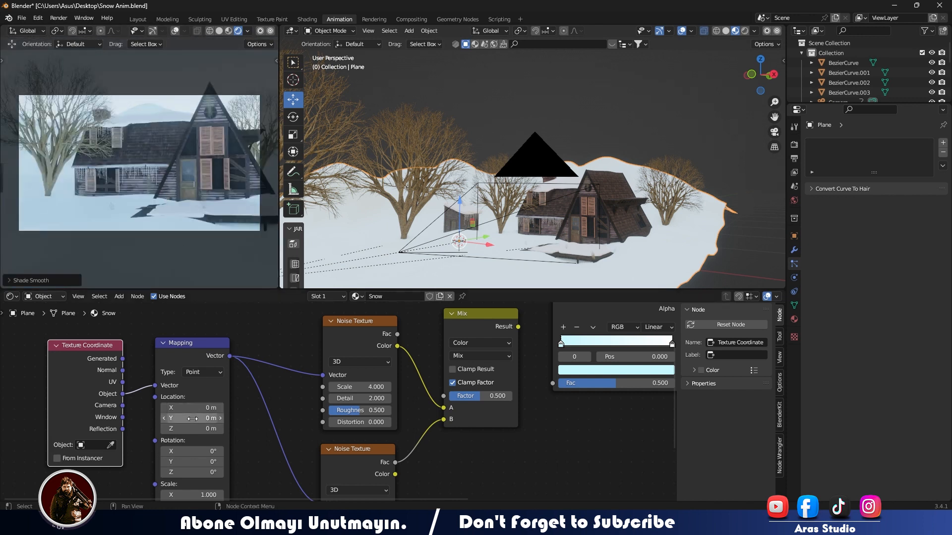
- Set the Mix node's Factor to 0.1 and the Principled BSDF's Roughness to 0.1
{"action": "left_click_drag", "start_coordinate": [506, 396], "coordinate": [480, 395]}
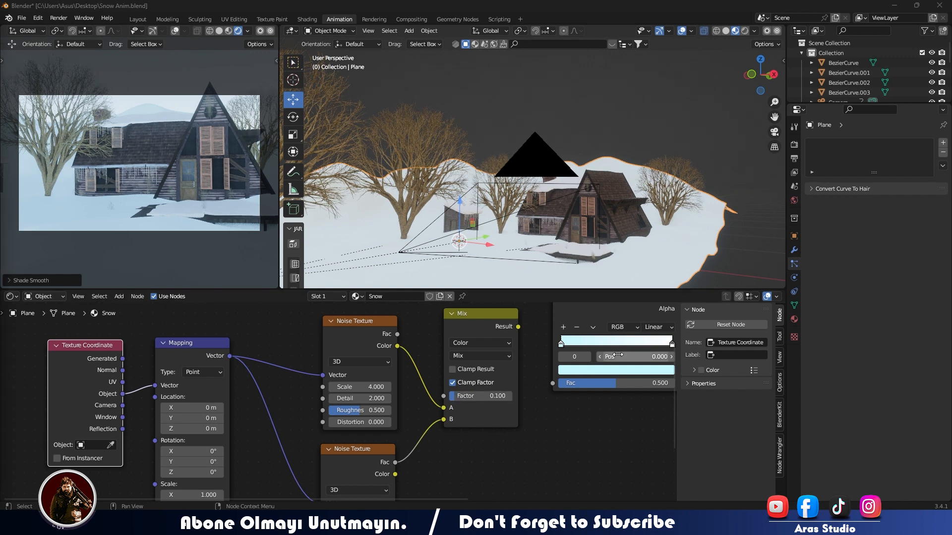
{"action": "scroll", "coordinate": [606, 370], "scroll_direction": "down", "scroll_amount": 2}
{"action": "middle_click_drag", "start_coordinate": [606, 370], "coordinate": [377, 377]}
{"action": "scroll", "coordinate": [458, 388], "scroll_direction": "up", "scroll_amount": 2}
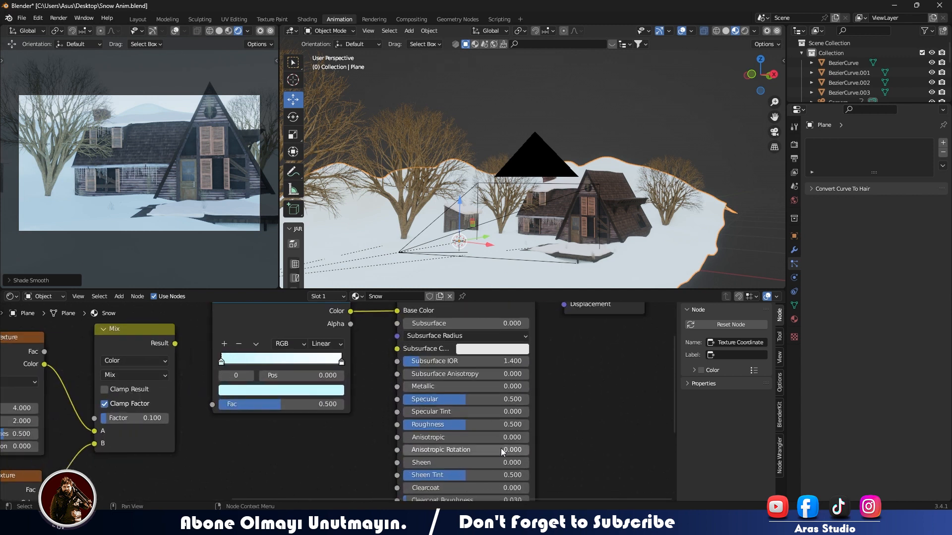
{"action": "left_click_drag", "start_coordinate": [490, 425], "coordinate": [439, 425]}
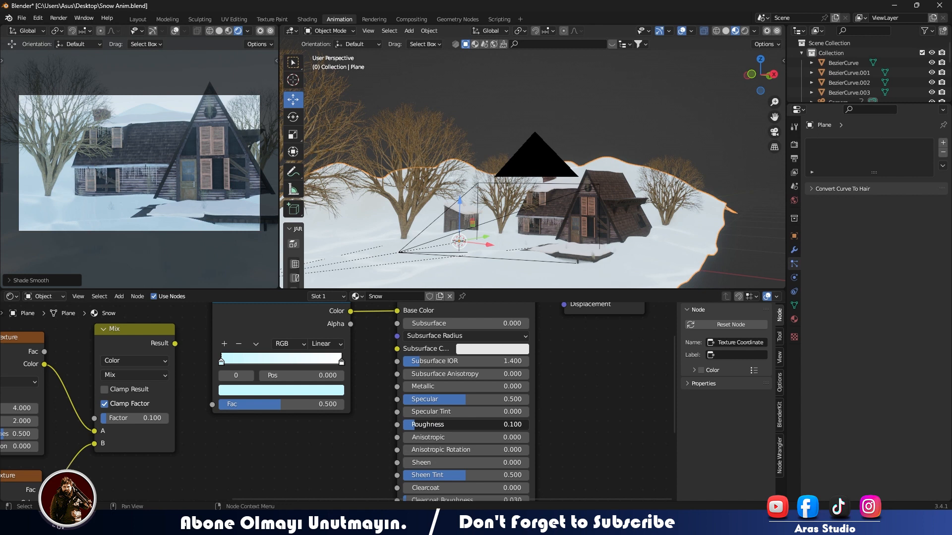
- Set the Principled BSDF's Subsurface Color to the light blue sampled from the ColorRamp's color swatch
{"action": "scroll", "coordinate": [446, 423], "scroll_direction": "down", "scroll_amount": 3}
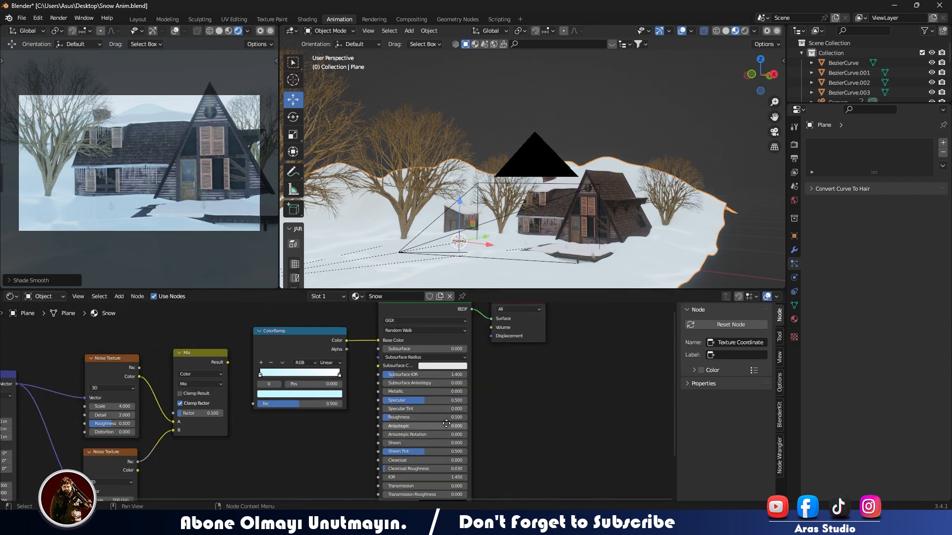
{"action": "scroll", "coordinate": [436, 380], "scroll_direction": "up", "scroll_amount": 1}
{"action": "scroll", "coordinate": [427, 402], "scroll_direction": "up", "scroll_amount": 4}
{"action": "scroll", "coordinate": [426, 401], "scroll_direction": "right", "scroll_amount": 2}
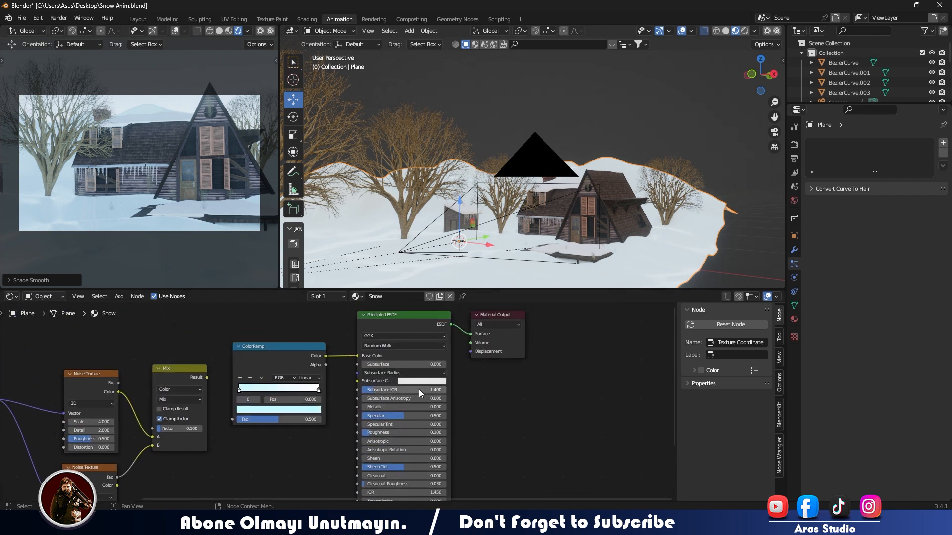
{"action": "left_click", "coordinate": [422, 381]}
{"action": "left_click_drag", "start_coordinate": [431, 295], "coordinate": [430, 287]}
{"action": "left_click", "coordinate": [462, 346]}
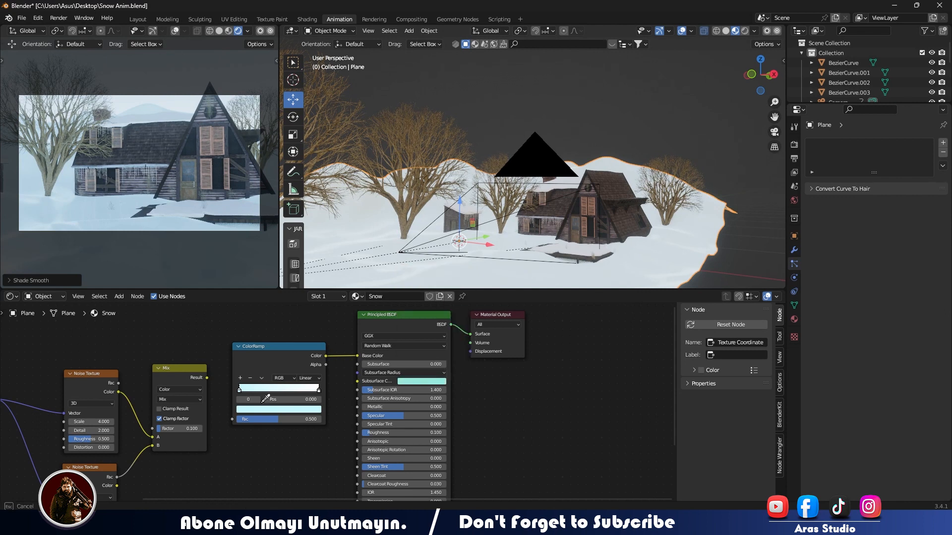
{"action": "left_click", "coordinate": [251, 409]}
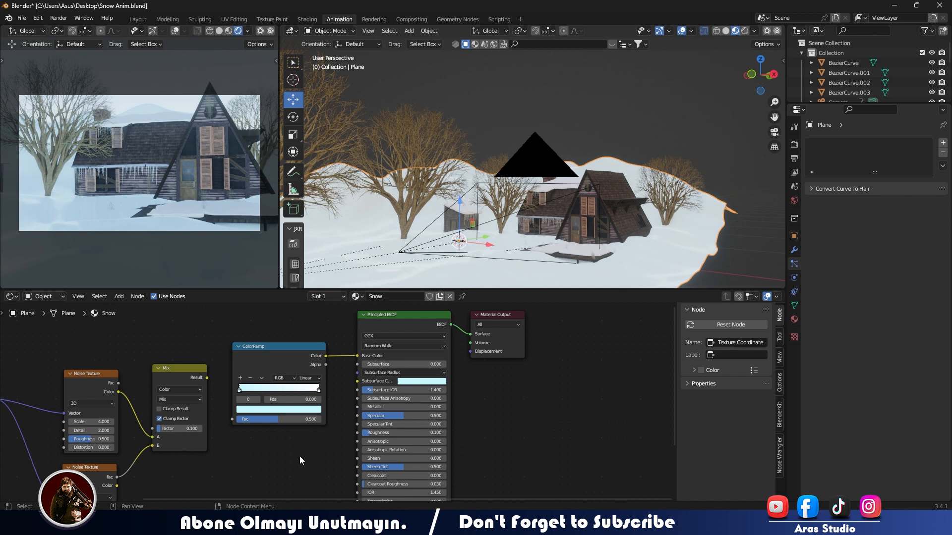
{"action": "mouse_move", "coordinate": [370, 405]}
{"action": "left_mouse_down"}
{"action": "mouse_move", "coordinate": [432, 406]}
{"action": "mouse_move", "coordinate": [362, 406]}
{"action": "left_mouse_up"}
- Connect the Mix node's Result output to the ColorRamp's Fac input
{"action": "left_click_drag", "start_coordinate": [207, 378], "coordinate": [227, 418]}
{"action": "scroll", "coordinate": [252, 442], "scroll_direction": "down", "scroll_amount": 2}
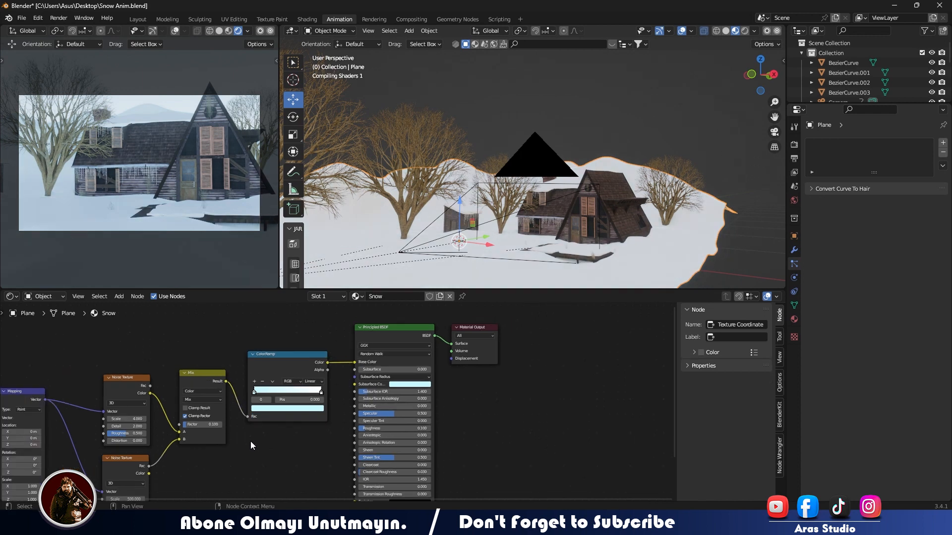
{"action": "middle_click_drag", "start_coordinate": [251, 441], "coordinate": [276, 419]}
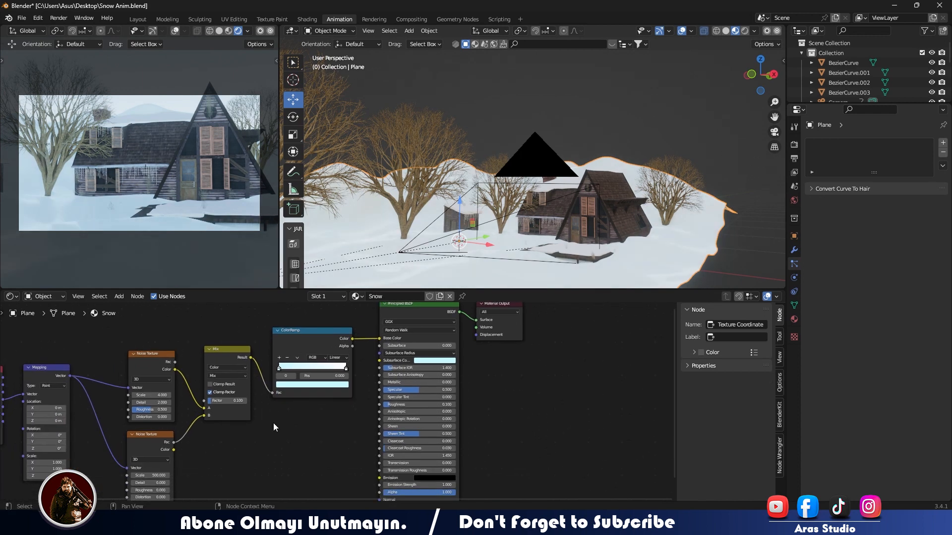
- Add a Bump node and connect its Normal output to the Principled BSDF's Normal input
{"action": "key", "text": "shift+a"}
{"action": "left_click", "coordinate": [303, 394]}
{"action": "type", "text": "bump"}
{"action": "left_click", "coordinate": [314, 407]}
{"action": "left_click", "coordinate": [312, 445]}
{"action": "middle_click_drag", "start_coordinate": [365, 459], "coordinate": [386, 365]}
{"action": "left_click_drag", "start_coordinate": [368, 350], "coordinate": [400, 406]}
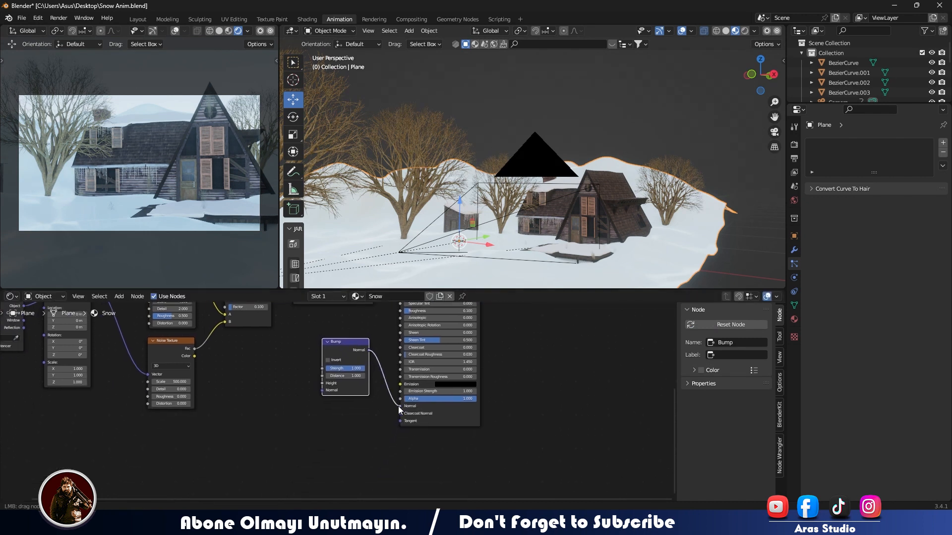
- Connect the Mix node's Result output to the Bump node's Height input
{"action": "middle_click_drag", "start_coordinate": [306, 345], "coordinate": [342, 383]}
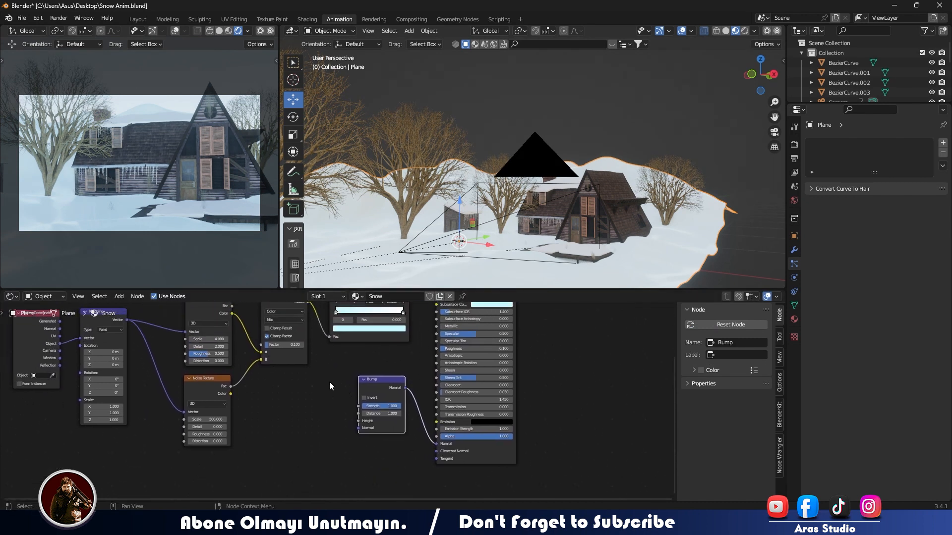
{"action": "middle_click_drag", "start_coordinate": [314, 336], "coordinate": [315, 354]}
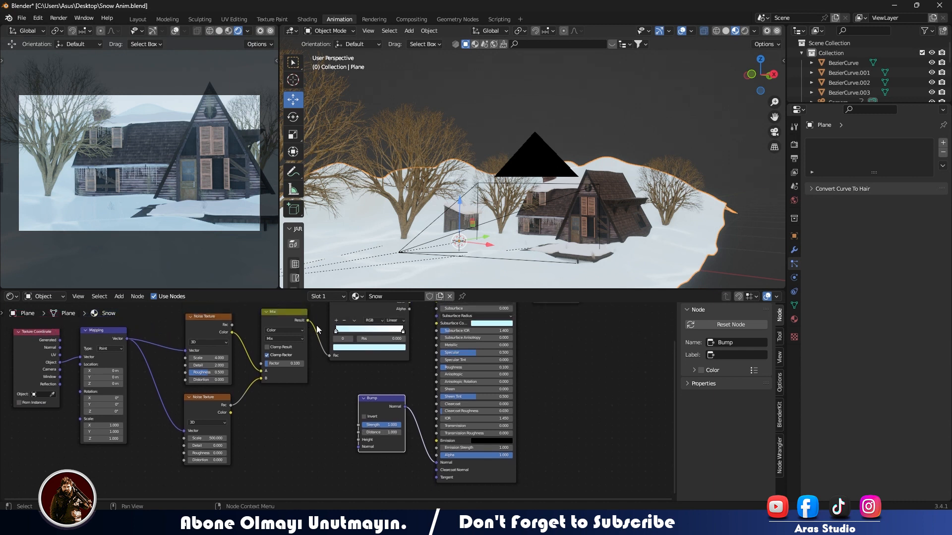
{"action": "left_click_drag", "start_coordinate": [307, 320], "coordinate": [358, 440]}
- Inspect the bump detail on the snow ground up close and from several angles in front of the house
{"action": "middle_click_drag", "start_coordinate": [218, 180], "coordinate": [182, 151]}
{"action": "scroll", "coordinate": [169, 204], "scroll_direction": "up", "scroll_amount": 6}
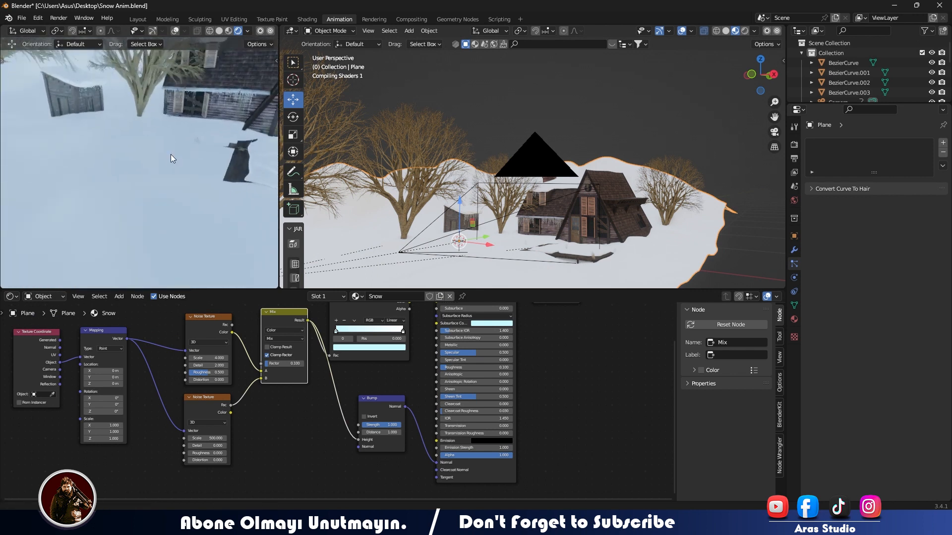
{"action": "scroll", "coordinate": [181, 216], "scroll_direction": "down", "scroll_amount": 8}
{"action": "middle_click_drag", "start_coordinate": [168, 217], "coordinate": [180, 172]}
{"action": "scroll", "coordinate": [183, 201], "scroll_direction": "up", "scroll_amount": 6}
{"action": "middle_click_drag", "start_coordinate": [159, 142], "coordinate": [155, 137]}
{"action": "scroll", "coordinate": [151, 224], "scroll_direction": "up", "scroll_amount": 5}
{"action": "scroll", "coordinate": [151, 226], "scroll_direction": "down", "scroll_amount": 5}
{"action": "middle_click_drag", "start_coordinate": [151, 226], "coordinate": [154, 231]}
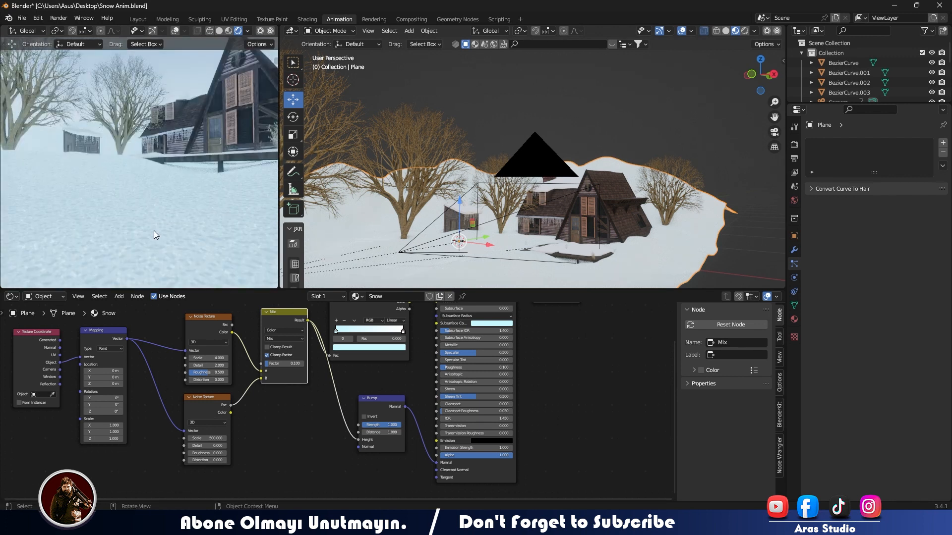
{"action": "scroll", "coordinate": [340, 402], "scroll_direction": "up", "scroll_amount": 3}
{"action": "scroll", "coordinate": [165, 221], "scroll_direction": "up", "scroll_amount": 4}
{"action": "scroll", "coordinate": [165, 221], "scroll_direction": "down", "scroll_amount": 3}
{"action": "mouse_move", "coordinate": [158, 126]}
{"action": "middle_mouse_down"}
{"action": "mouse_move", "coordinate": [159, 139]}
{"action": "mouse_move", "coordinate": [163, 129]}
{"action": "middle_mouse_up"}
- Set the Bump node's Strength to 0.842 and the Mix node's Factor to 0.225
{"action": "mouse_move", "coordinate": [410, 433]}
{"action": "left_mouse_down"}
{"action": "mouse_move", "coordinate": [390, 433]}
{"action": "mouse_move", "coordinate": [411, 443]}
{"action": "mouse_move", "coordinate": [394, 444]}
{"action": "left_mouse_up"}
{"action": "left_click_drag", "start_coordinate": [397, 443], "coordinate": [416, 434]}
{"action": "scroll", "coordinate": [304, 371], "scroll_direction": "down", "scroll_amount": 2}
{"action": "scroll", "coordinate": [304, 370], "scroll_direction": "down", "scroll_amount": 1}
{"action": "middle_click_drag", "start_coordinate": [320, 362], "coordinate": [353, 389]}
{"action": "left_click", "coordinate": [304, 398]}
{"action": "mouse_move", "coordinate": [310, 406]}
{"action": "left_mouse_down"}
{"action": "mouse_move", "coordinate": [330, 407]}
{"action": "mouse_move", "coordinate": [314, 407]}
{"action": "left_mouse_up"}
- Set the Scale 500 Noise Texture's Detail to 8.9, and the Scale 4 Noise Texture's Detail to 15 and Roughness to 0.567
{"action": "scroll", "coordinate": [287, 485], "scroll_direction": "up", "scroll_amount": 6}
{"action": "middle_click_drag", "start_coordinate": [287, 484], "coordinate": [261, 435]}
{"action": "left_click_drag", "start_coordinate": [229, 439], "coordinate": [419, 439]}
{"action": "middle_click_drag", "start_coordinate": [216, 352], "coordinate": [211, 400]}
{"action": "left_click_drag", "start_coordinate": [207, 361], "coordinate": [213, 361]}
{"action": "left_click_drag", "start_coordinate": [207, 348], "coordinate": [233, 348]}
- Try connecting the Texture Coordinate's Generated output to the Mapping Vector input and check the snow surface
{"action": "middle_click_drag", "start_coordinate": [138, 403], "coordinate": [259, 447]}
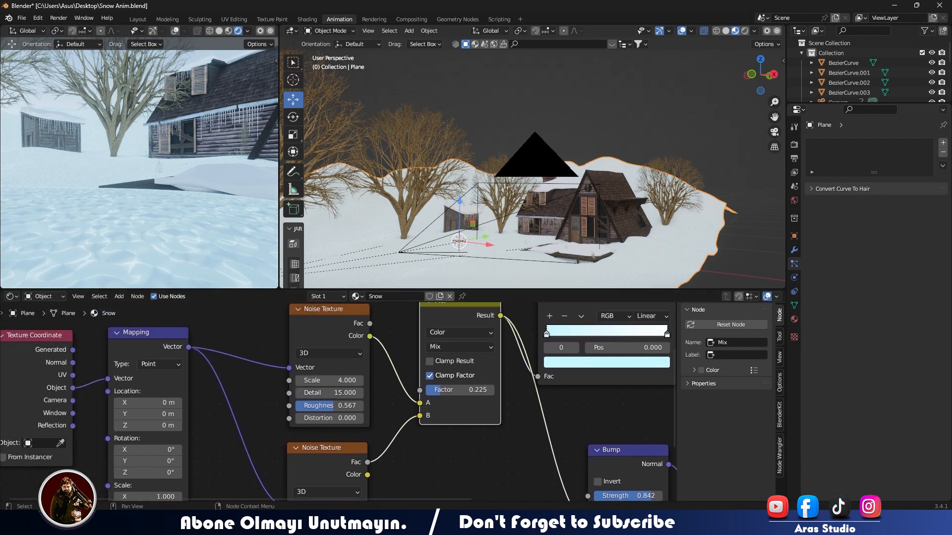
{"action": "middle_click_drag", "start_coordinate": [149, 425], "coordinate": [211, 430]}
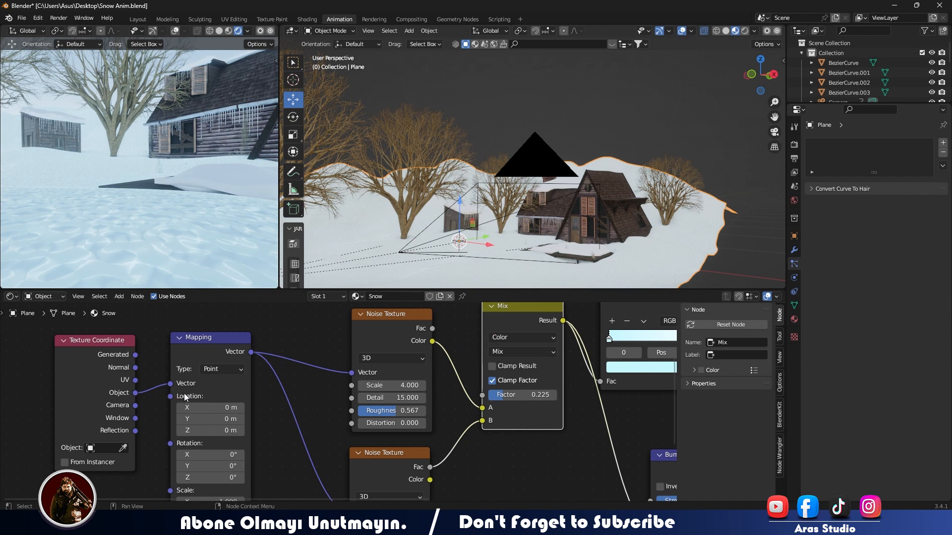
{"action": "left_click_drag", "start_coordinate": [134, 355], "coordinate": [171, 382]}
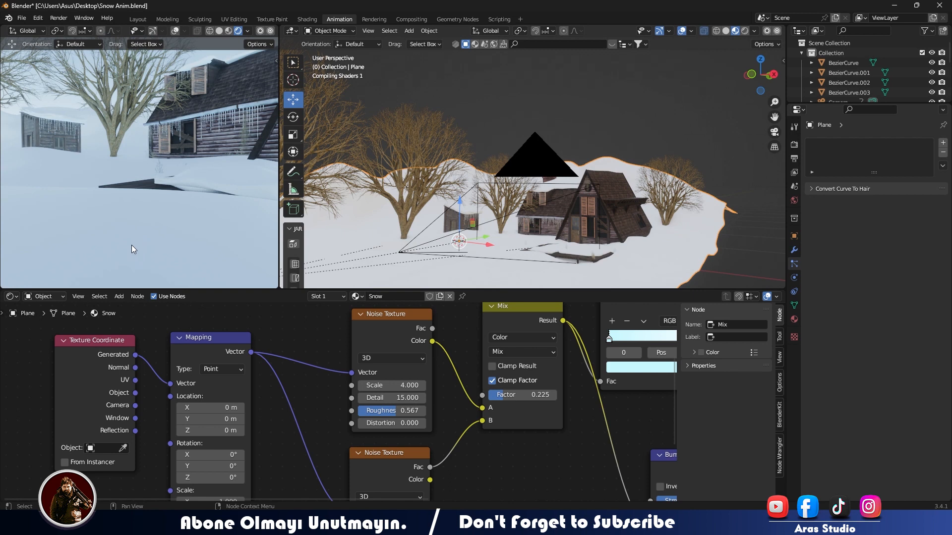
{"action": "middle_click_drag", "start_coordinate": [132, 245], "coordinate": [158, 223]}
- Set the Bump's Strength to 0.983 and Distance to 2.7, and reconnect the Texture Coordinate's Object output to the Mapping Vector input
{"action": "middle_click_drag", "start_coordinate": [664, 461], "coordinate": [498, 419]}
{"action": "mouse_move", "coordinate": [548, 456]}
{"action": "left_mouse_down"}
{"action": "mouse_move", "coordinate": [557, 456]}
{"action": "mouse_move", "coordinate": [516, 469]}
{"action": "mouse_move", "coordinate": [527, 468]}
{"action": "left_mouse_up"}
{"action": "middle_click_drag", "start_coordinate": [121, 379], "coordinate": [296, 428]}
{"action": "left_click_drag", "start_coordinate": [146, 397], "coordinate": [180, 388]}
- Review the snow through the scene camera and examine the full Snow node tree up to the Material Output
{"action": "middle_click_drag", "start_coordinate": [227, 279], "coordinate": [208, 239]}
{"action": "key", "text": "KP_0"}
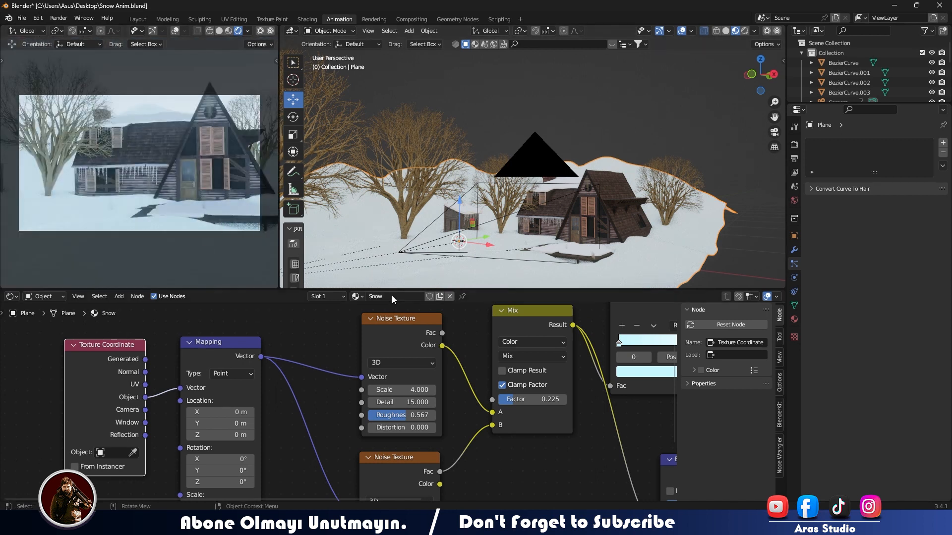
{"action": "key", "text": "Home"}
{"action": "middle_click_drag", "start_coordinate": [384, 399], "coordinate": [394, 404]}
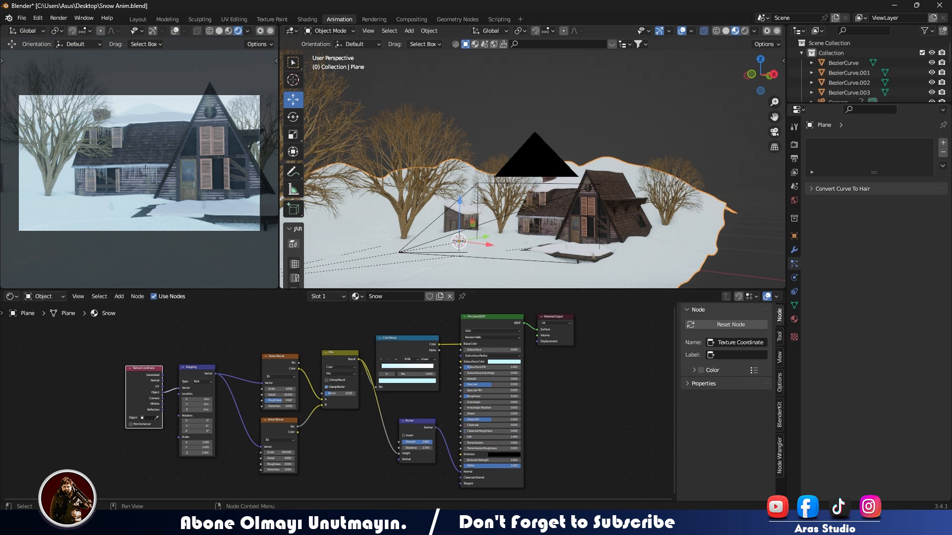
{"action": "scroll", "coordinate": [572, 397], "scroll_direction": "up", "scroll_amount": 7}
{"action": "middle_click_drag", "start_coordinate": [565, 397], "coordinate": [413, 353]}
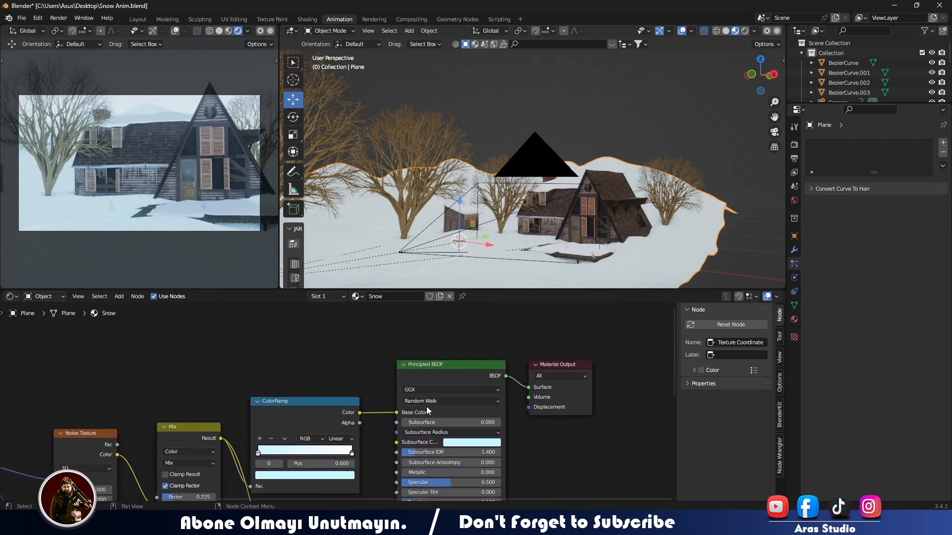
{"action": "scroll", "coordinate": [302, 427], "scroll_direction": "down", "scroll_amount": 3}
{"action": "middle_click_drag", "start_coordinate": [302, 427], "coordinate": [314, 394]}
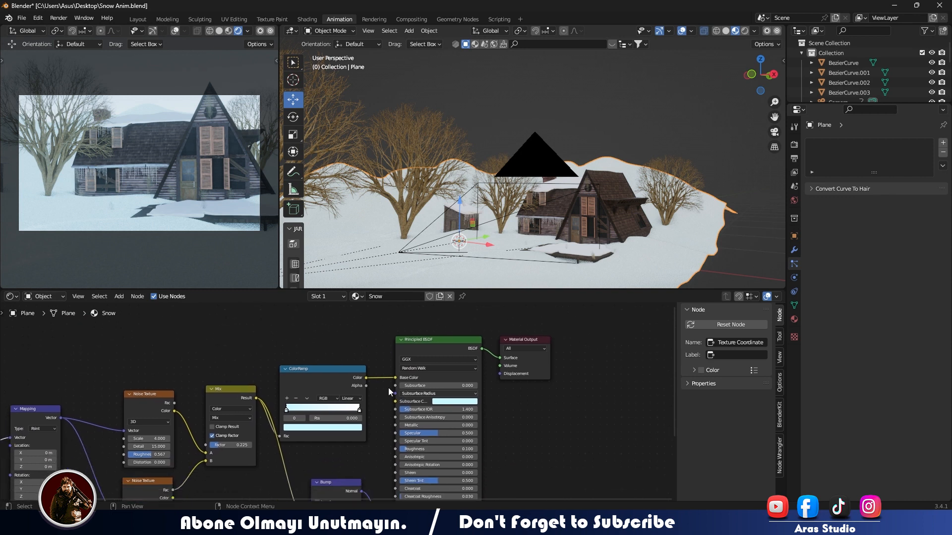
- Set the Mix node's Factor to 0.242 while checking the snow slope up close
{"action": "middle_click_drag", "start_coordinate": [195, 174], "coordinate": [199, 207]}
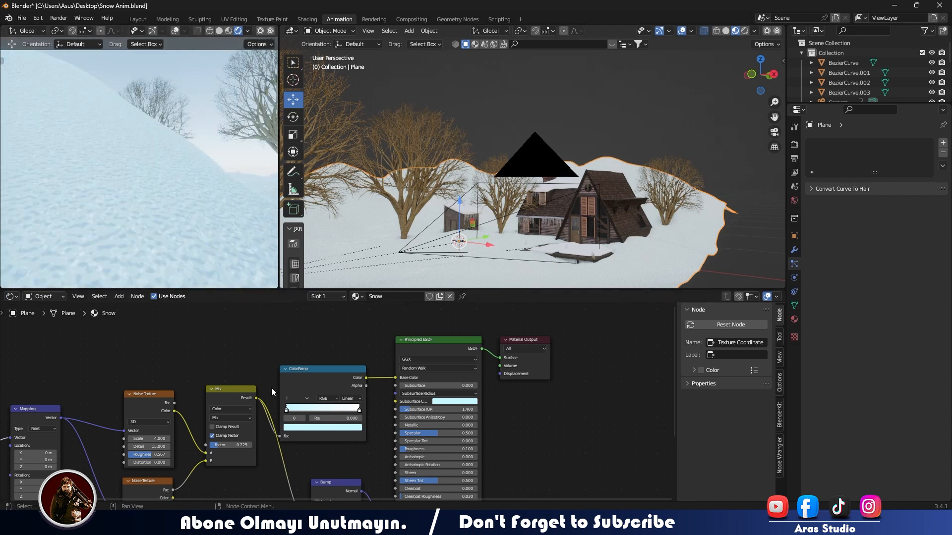
{"action": "scroll", "coordinate": [271, 388], "scroll_direction": "down", "scroll_amount": 1}
{"action": "mouse_move", "coordinate": [238, 439]}
{"action": "left_mouse_down"}
{"action": "mouse_move", "coordinate": [263, 439]}
{"action": "mouse_move", "coordinate": [237, 439]}
{"action": "left_mouse_up"}
{"action": "middle_click_drag", "start_coordinate": [198, 460], "coordinate": [278, 444]}
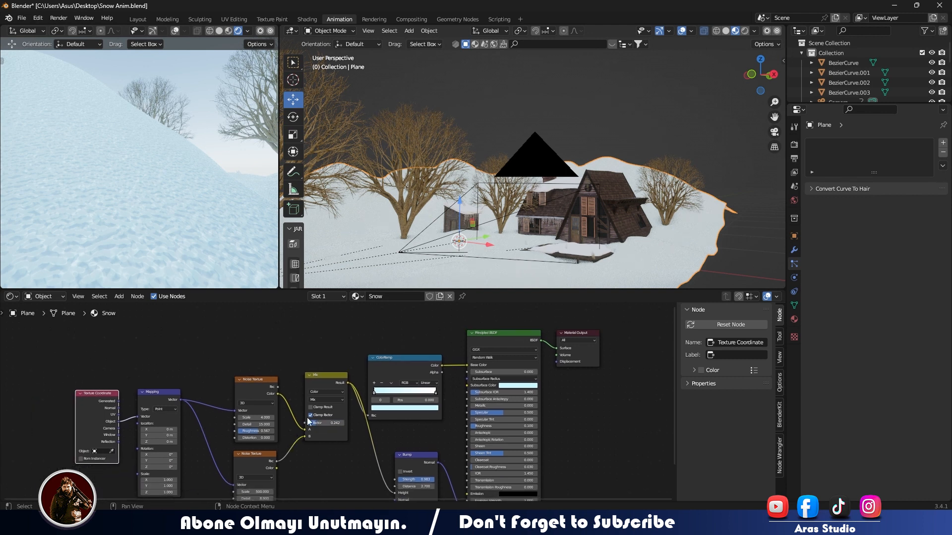
- Slide the ColorRamp's white stop toward the light-blue stop and check the snow through the scene camera
{"action": "middle_click_drag", "start_coordinate": [382, 430], "coordinate": [370, 427]}
{"action": "mouse_move", "coordinate": [422, 388]}
{"action": "left_mouse_down"}
{"action": "mouse_move", "coordinate": [368, 390]}
{"action": "mouse_move", "coordinate": [398, 389]}
{"action": "left_mouse_up"}
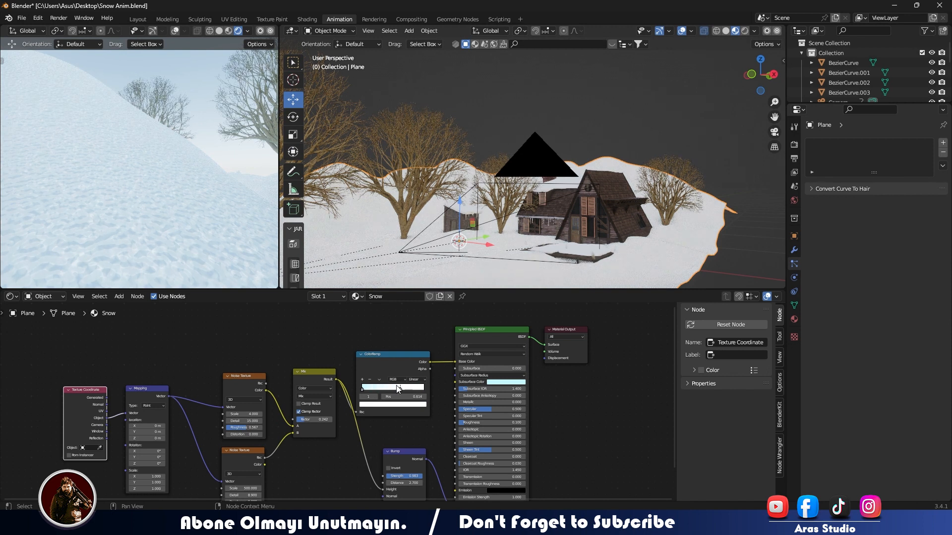
{"action": "scroll", "coordinate": [338, 317], "scroll_direction": "down", "scroll_amount": 1}
{"action": "scroll", "coordinate": [54, 165], "scroll_direction": "down", "scroll_amount": 6}
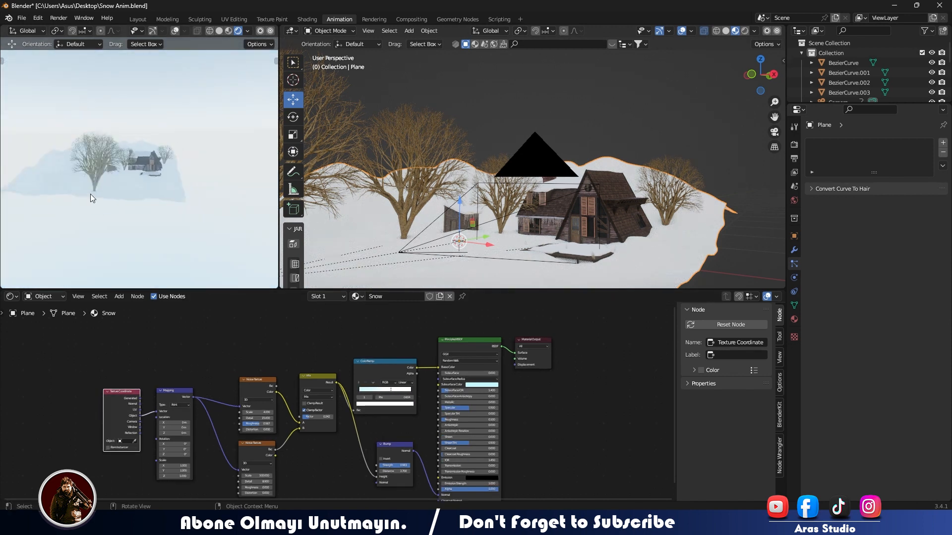
{"action": "key", "text": "KP_0"}
{"action": "left_click_drag", "start_coordinate": [392, 395], "coordinate": [350, 390]}
- Select the Noise Texture node with Scale 500
{"action": "scroll", "coordinate": [390, 445], "scroll_direction": "up", "scroll_amount": 3}
{"action": "middle_click_drag", "start_coordinate": [390, 445], "coordinate": [353, 364]}
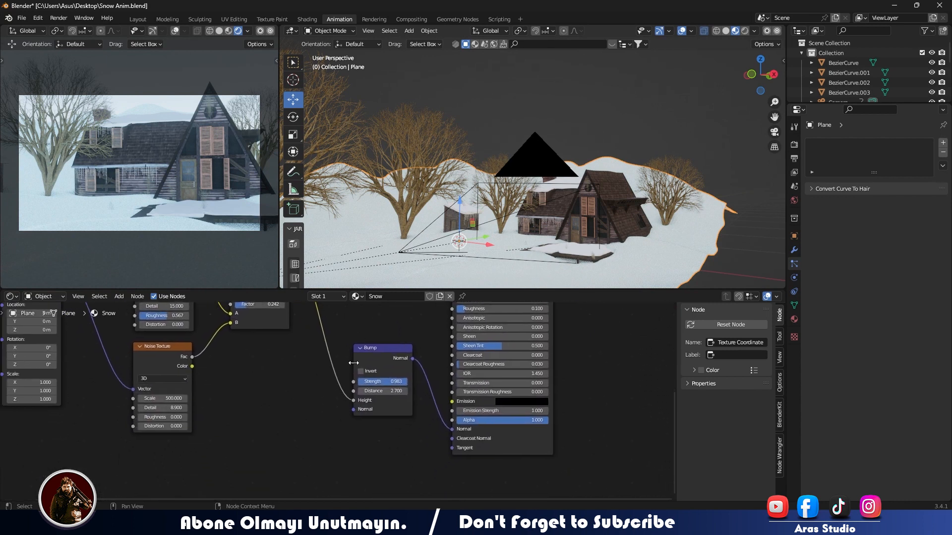
{"action": "left_click", "coordinate": [314, 411]}
{"action": "key", "text": "shift+a"}
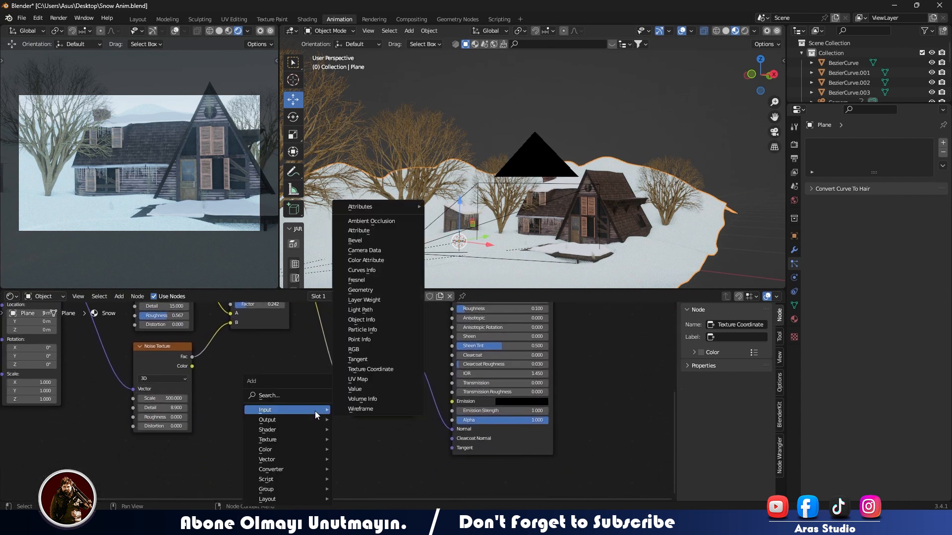
{"action": "left_click", "coordinate": [167, 347]}
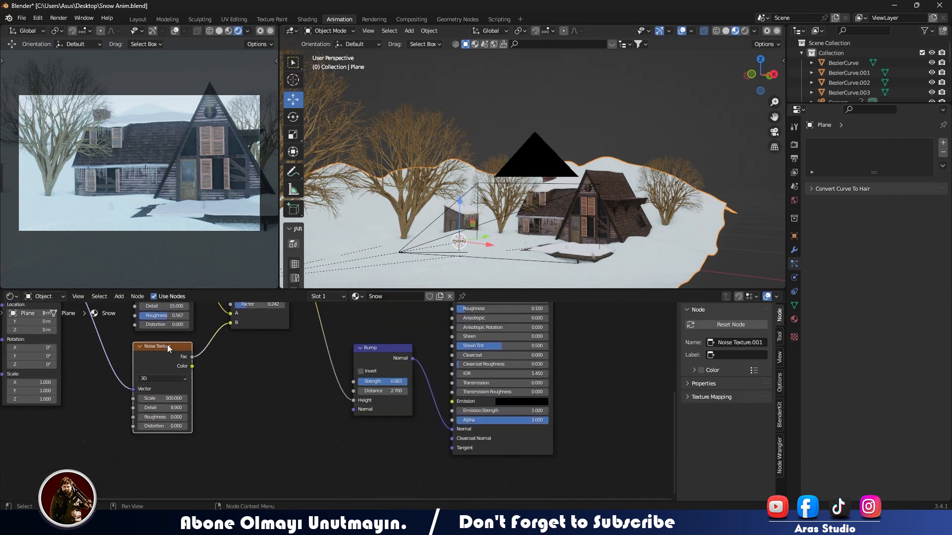